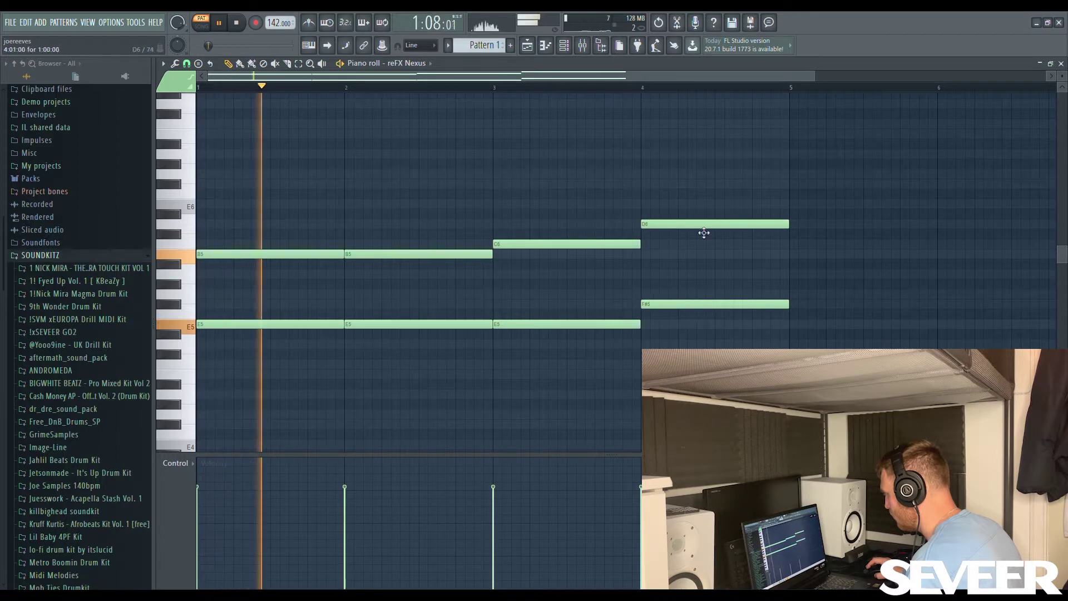
Step: Duplicate the four-bar chord progression so it repeats across bars 5 to 8, and stop playback
scroll(777, 303, "down", 2)
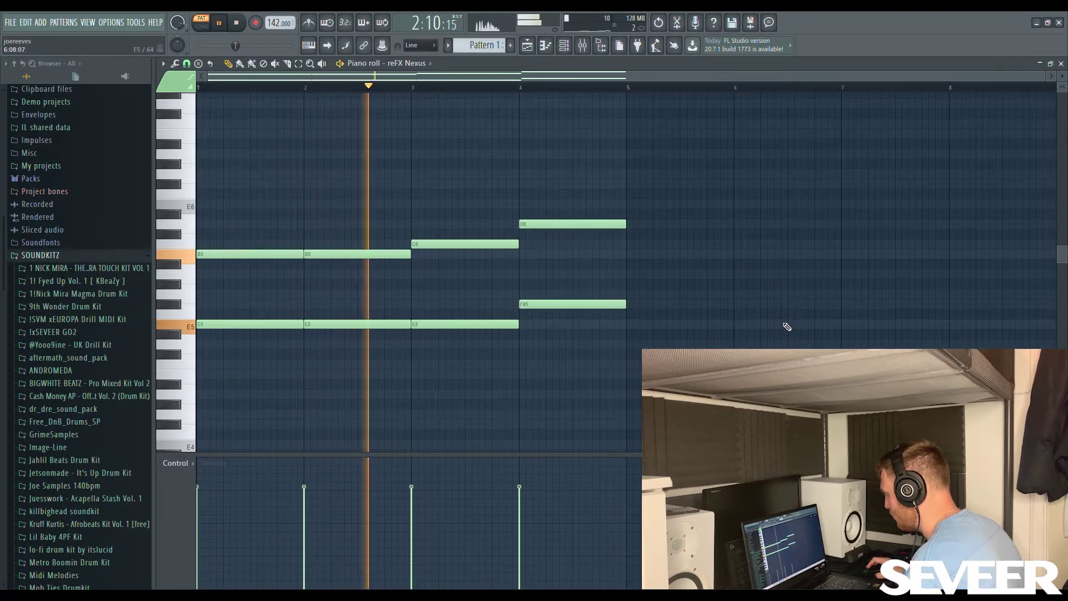
key("ctrl+b")
scroll(823, 298, "down", 2)
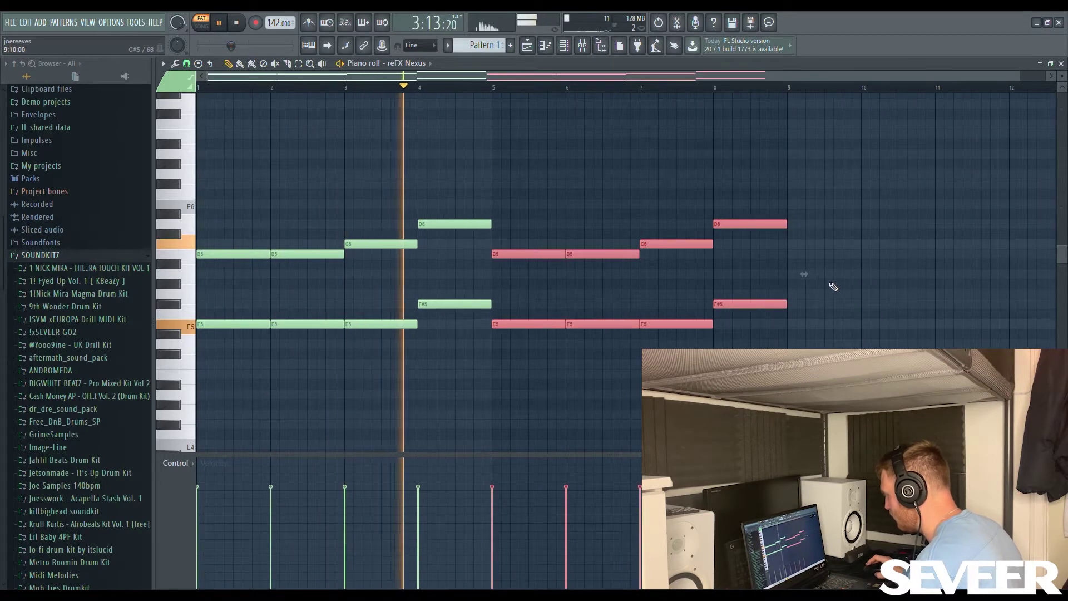
key("space")
Step: Add a bass line of E4 over bars 1 to 3 and F#4 in bar 4, and duplicate it into bars 5 to 8
scroll(222, 210, "down", 4)
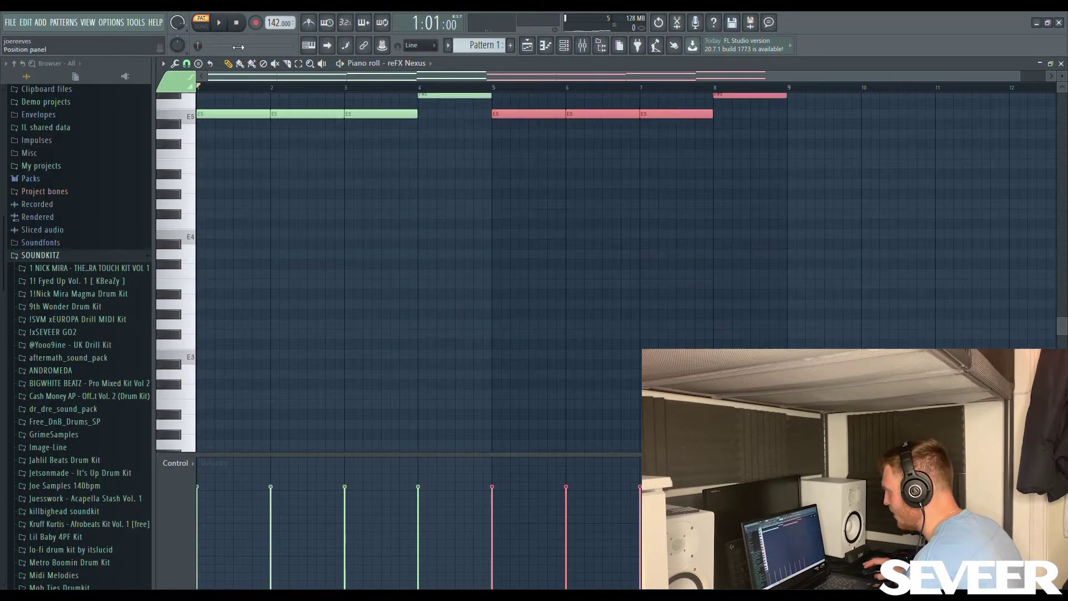
scroll(217, 184, "up", 2)
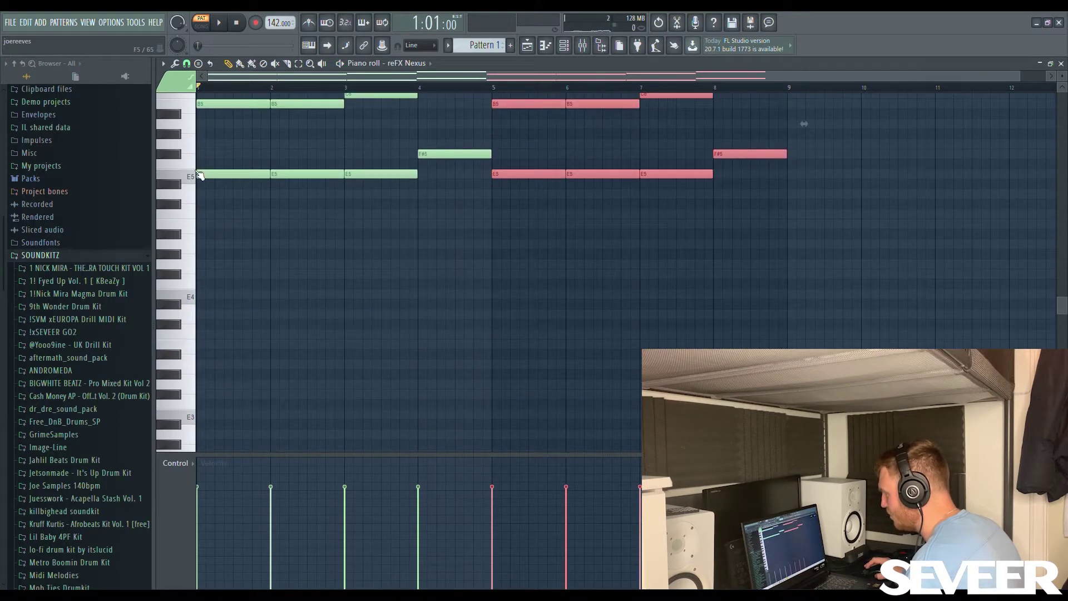
left_click(206, 296)
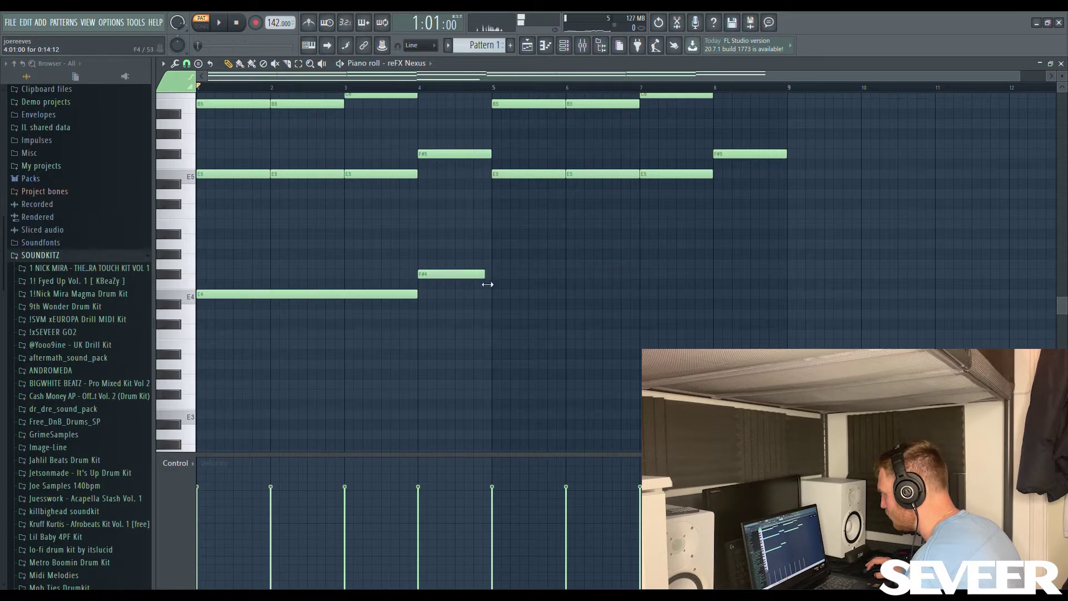
left_click_drag(495, 288, 327, 255)
key("ctrl+b")
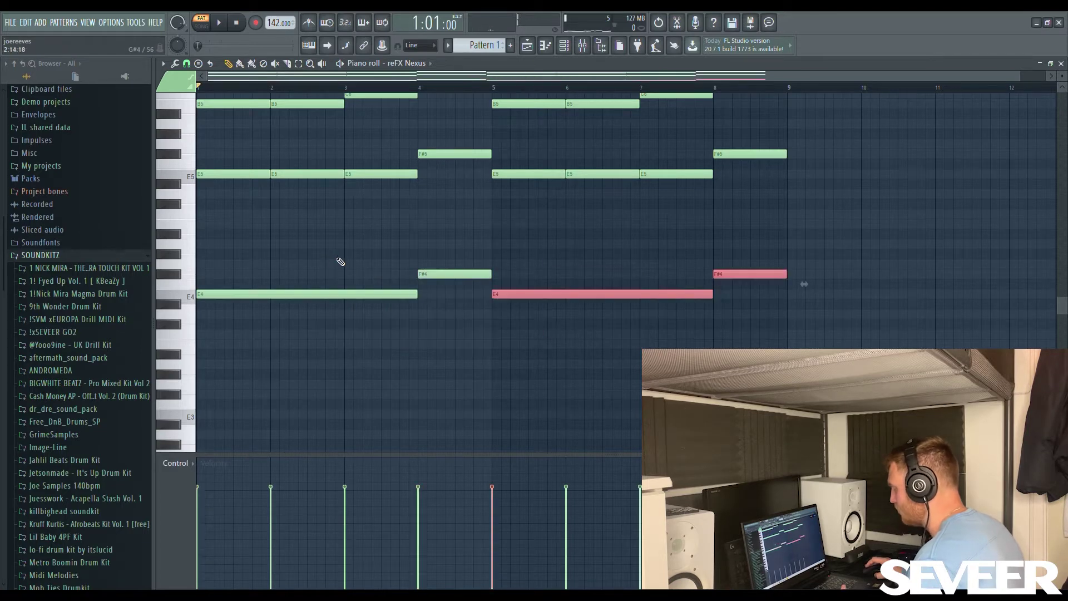
Step: Play the eight-bar pattern through to hear the chords together with the bass notes, and stop it
key("space")
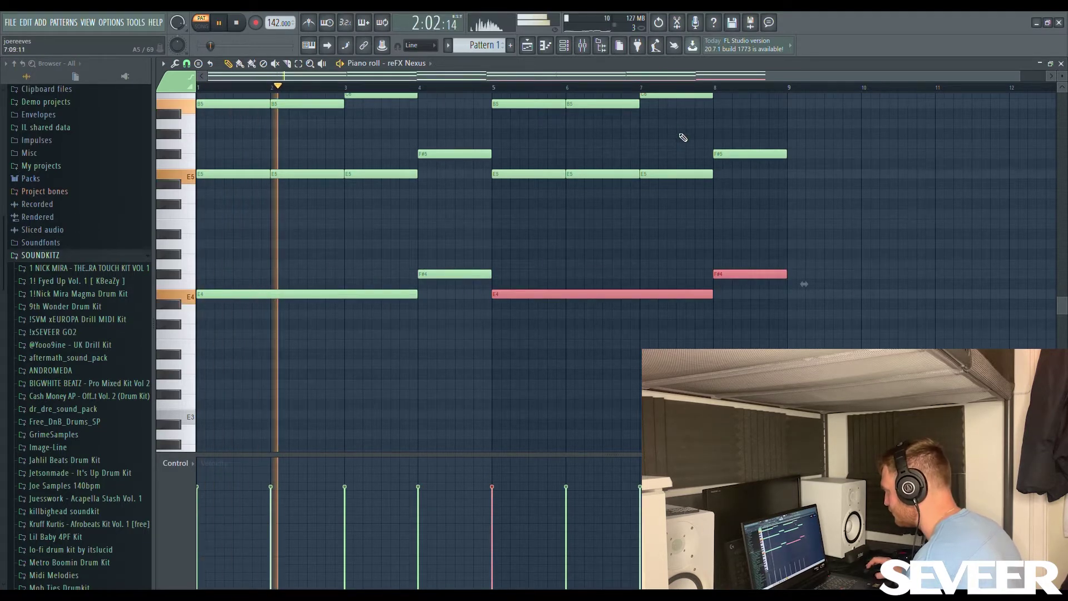
scroll(712, 146, "up", 3)
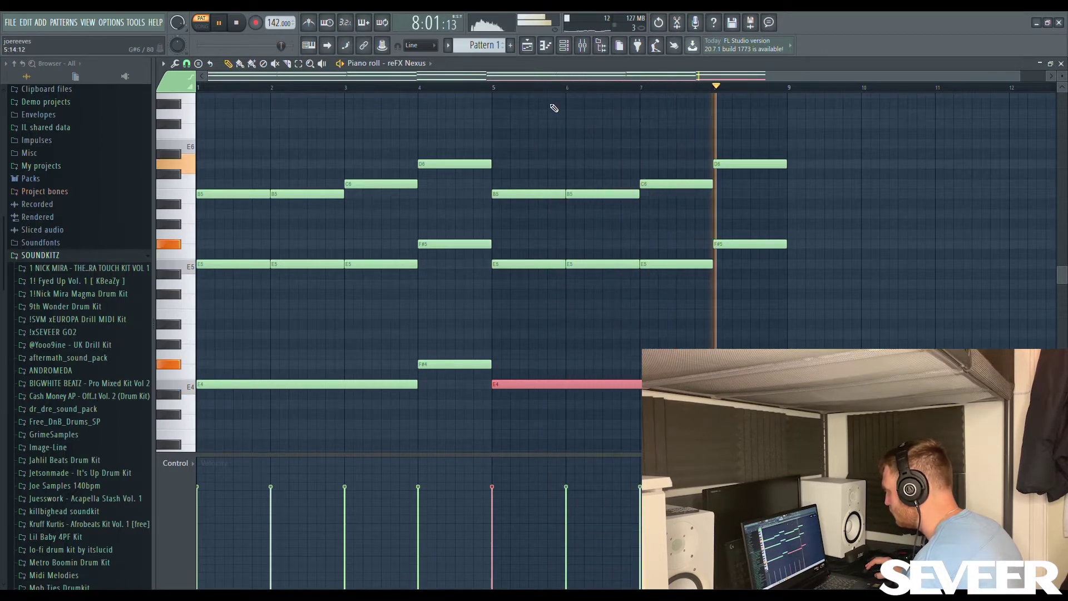
left_click(244, 24)
Step: Add Fruity Parametric EQ 2 on Insert 1, cut the lows with a high-pass on band 1 and slightly lower band 3
left_click(637, 46)
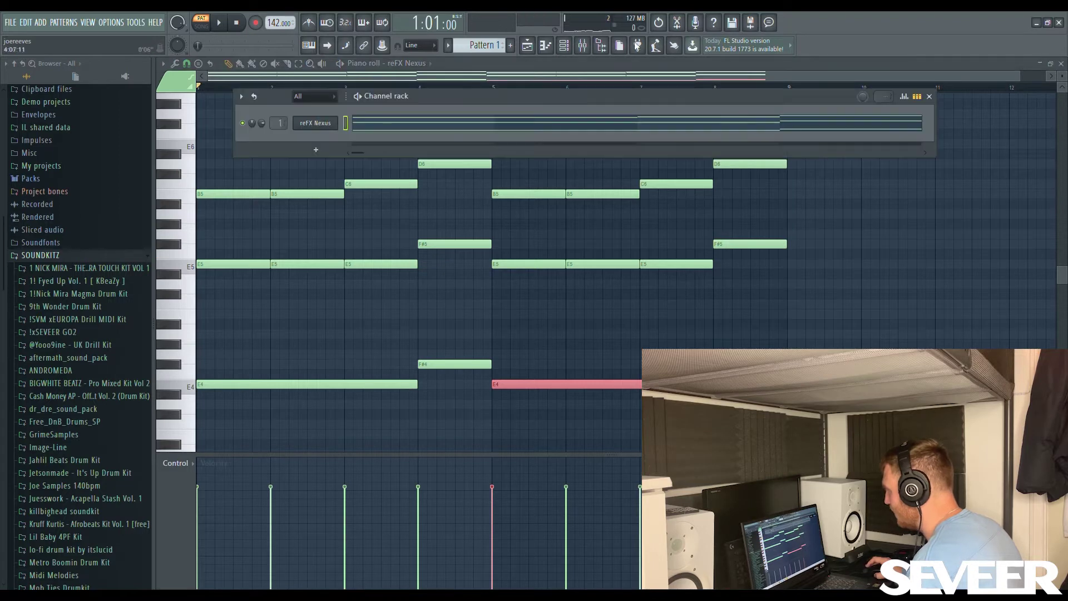
left_click(583, 47)
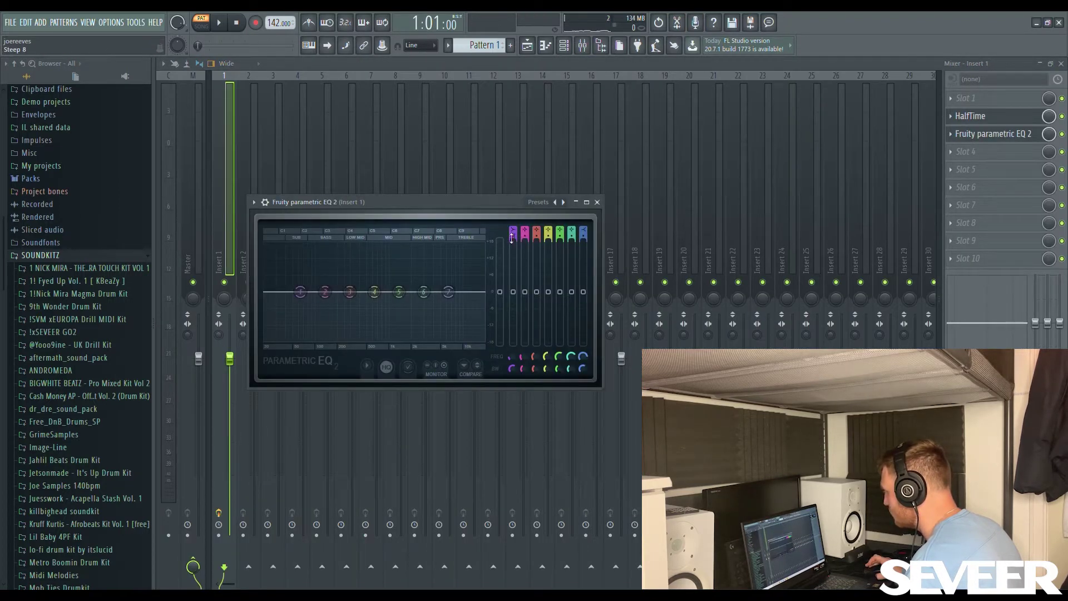
key("space")
left_click_drag(301, 292, 333, 292)
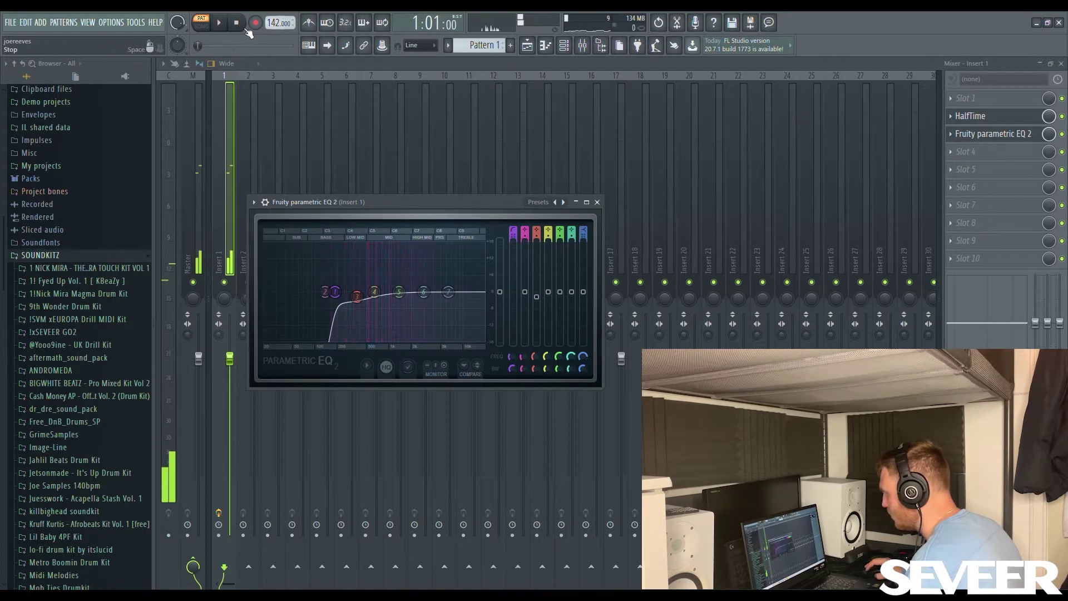
Step: Load Fruity Reeverb 2 in slot 4 of Insert 1 with the Cathedral preset and adjust its low cut during playback
left_click(980, 153)
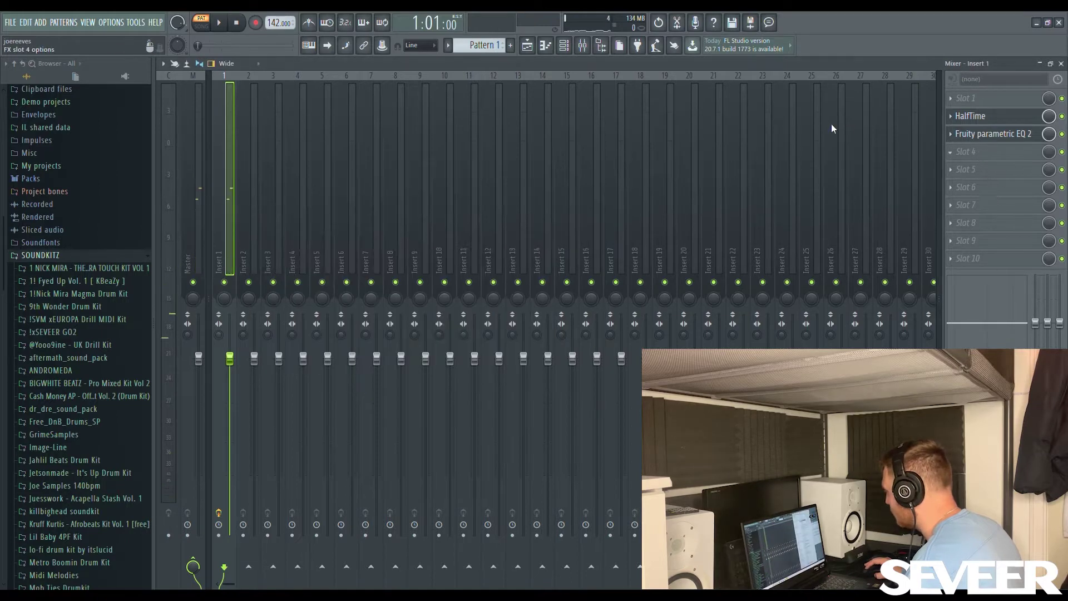
left_click(723, 152)
left_click(522, 218)
key("space")
left_click_drag(373, 295, 373, 291)
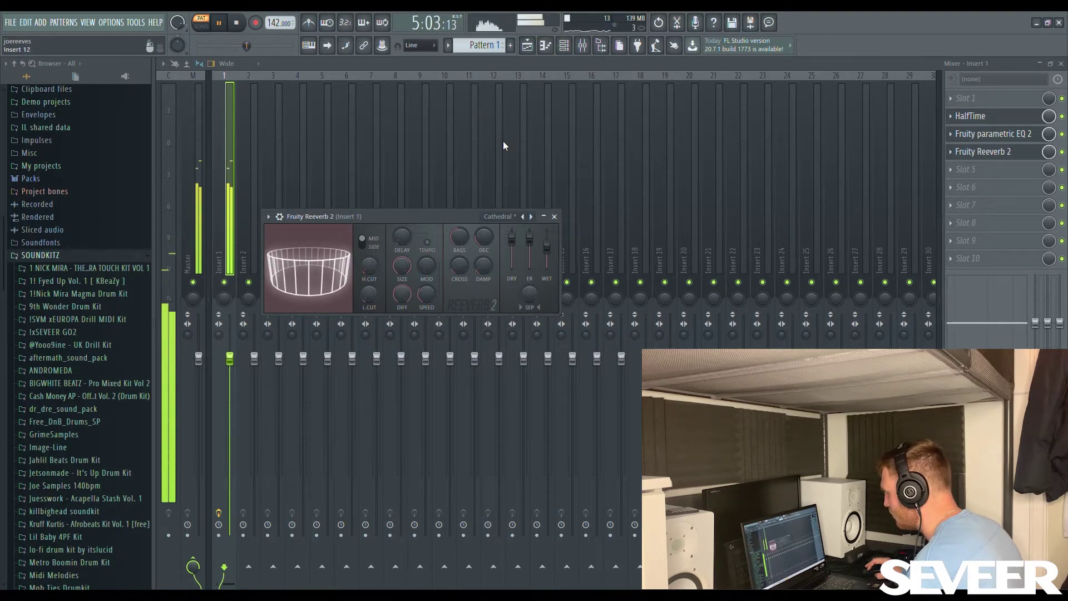
left_click(554, 216)
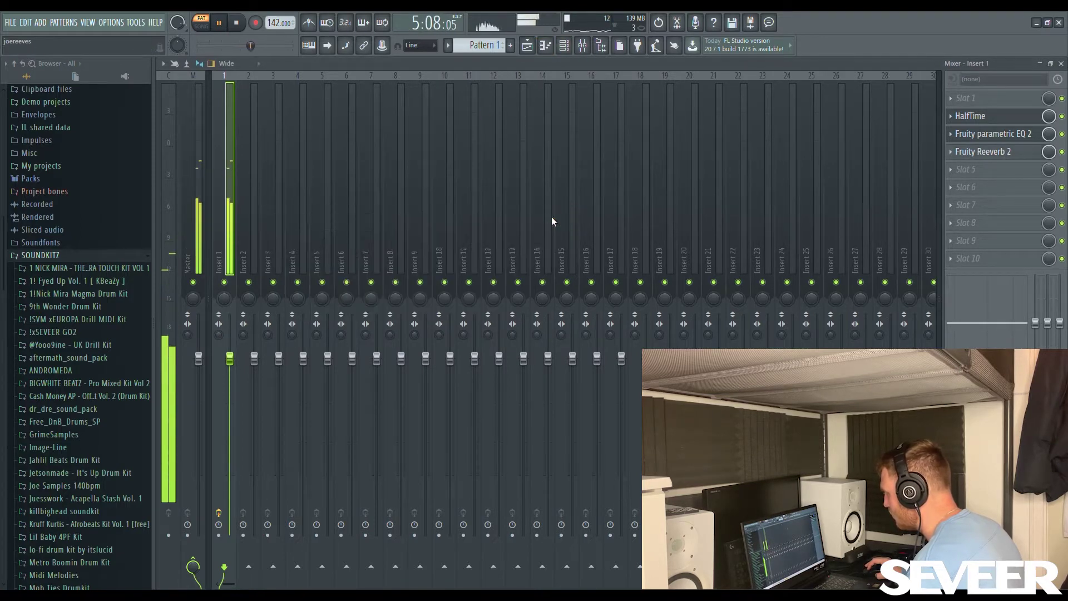
Step: Add a second reFX Nexus with the PN Nexus Grandpiano preset and write an eight-bar melody for it starting on E6
left_click(237, 24)
left_click(564, 45)
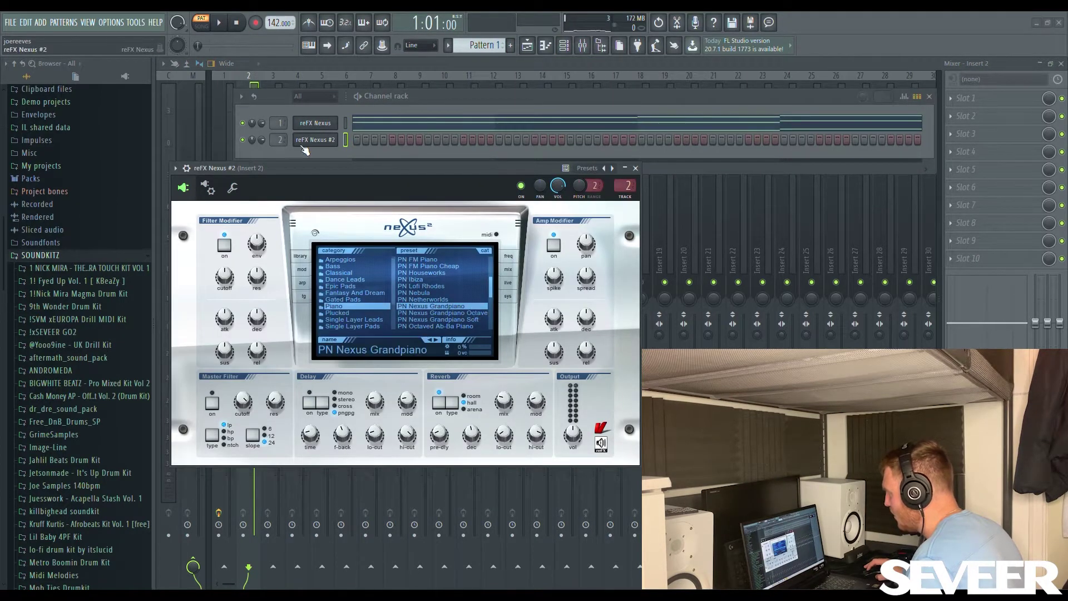
key("F7")
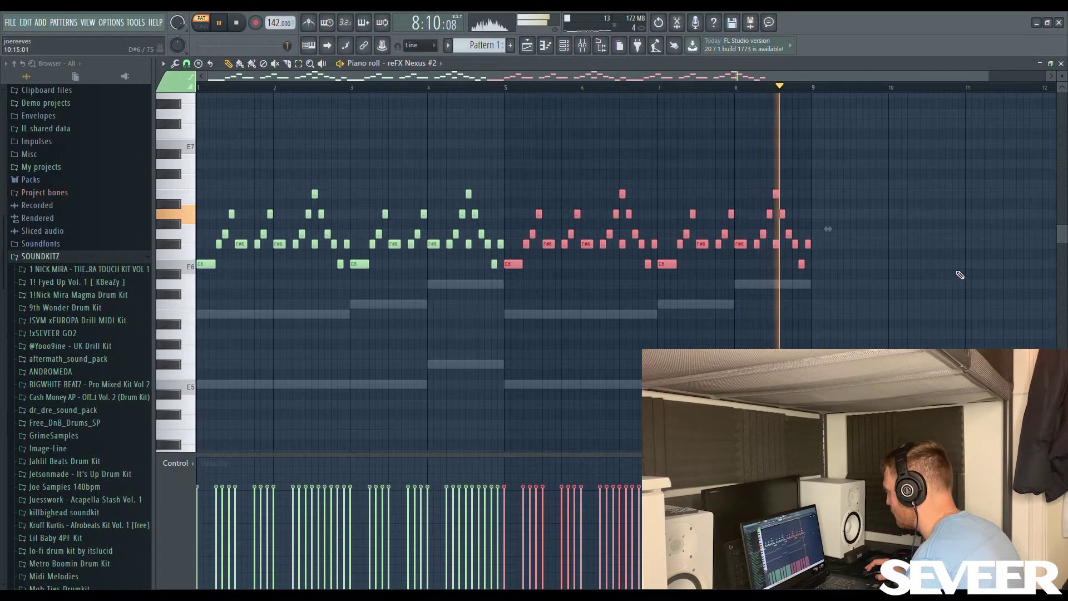
Step: Transpose all the reFX Nexus #2 melody notes up one octave and play the pattern to audition them
left_click(566, 49)
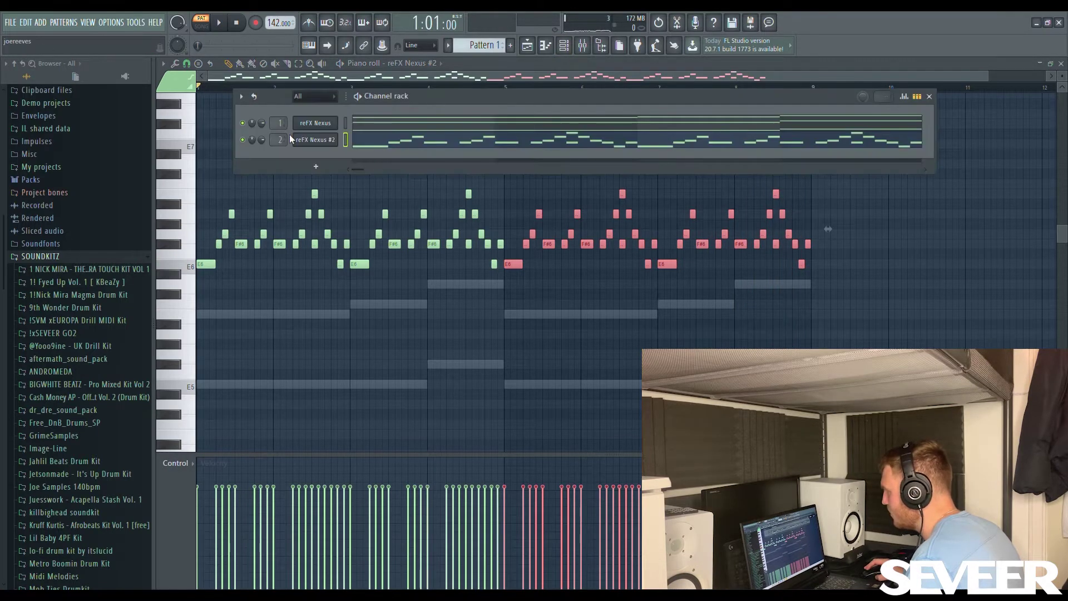
left_click(588, 49)
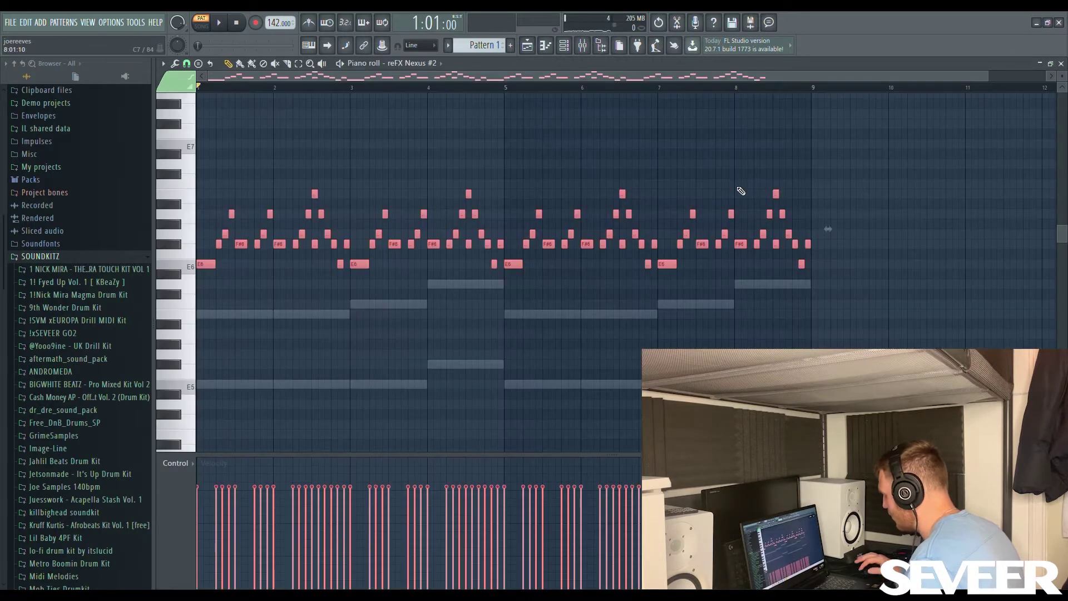
key("ctrl+Up")
key("space")
scroll(742, 191, "up", 4)
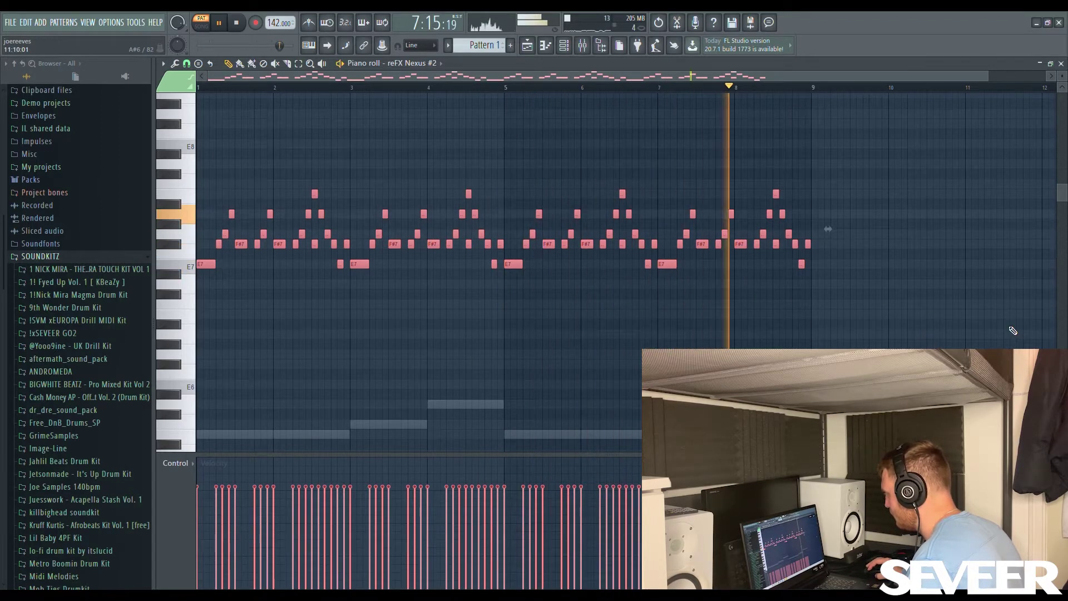
key("space")
Step: Add Omnisphere and audition its Human Voices patches Choir Women Mms and Choir Women Oos ^, choosing Choir Women Ahs - p
left_click(558, 49)
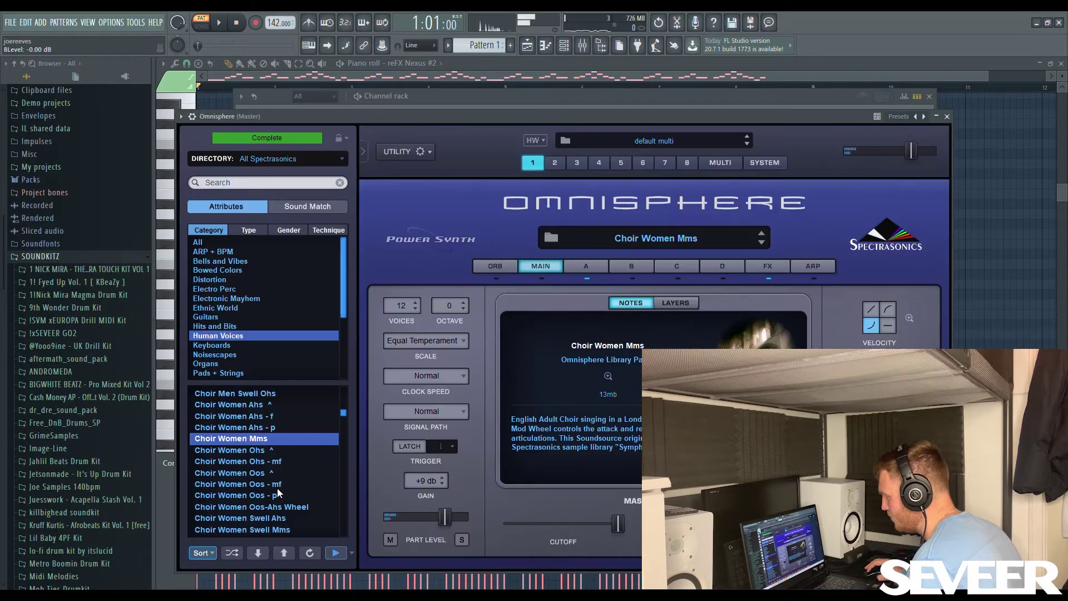
left_click(278, 473)
left_click(265, 428)
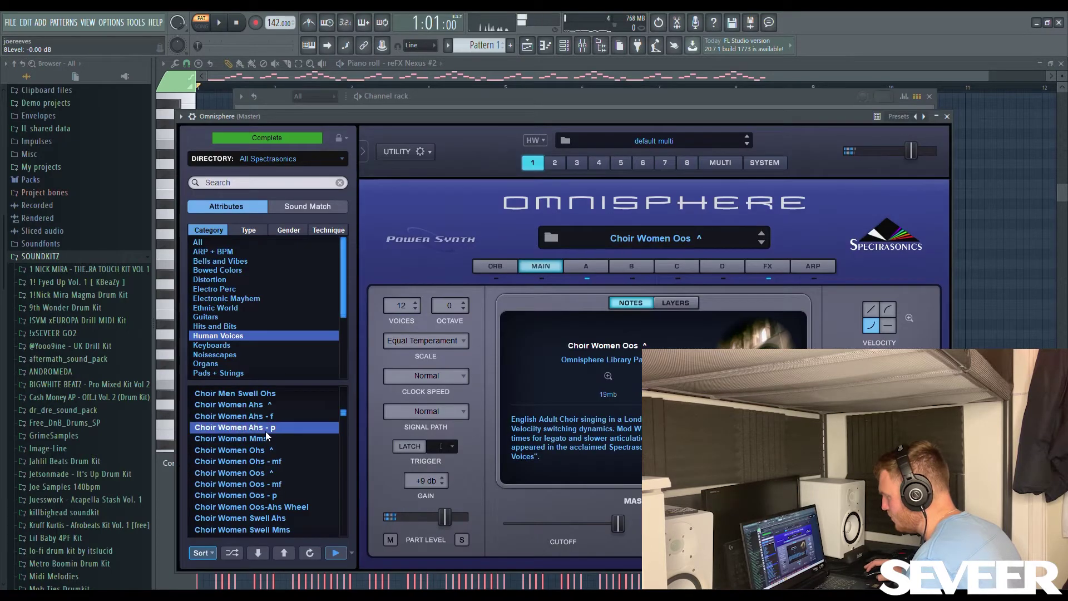
Step: Write short Omnisphere notes, two per bar, on B5 in bars 1 and 2 and on C6 in bar 3, evenly spaced
left_click(546, 45)
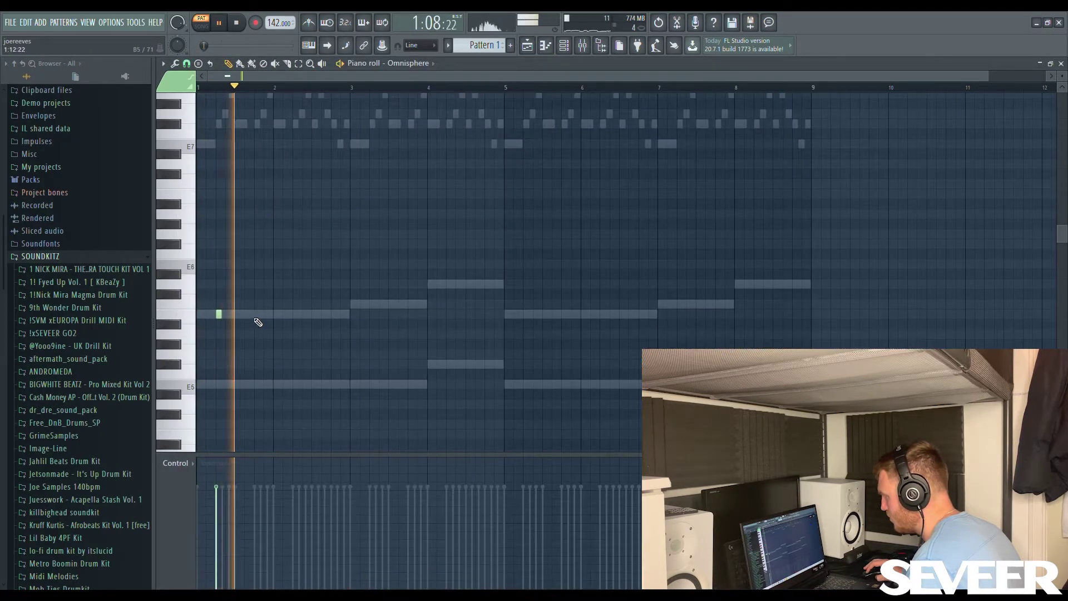
left_click(258, 319)
left_click(296, 315)
left_click(336, 315)
key("space")
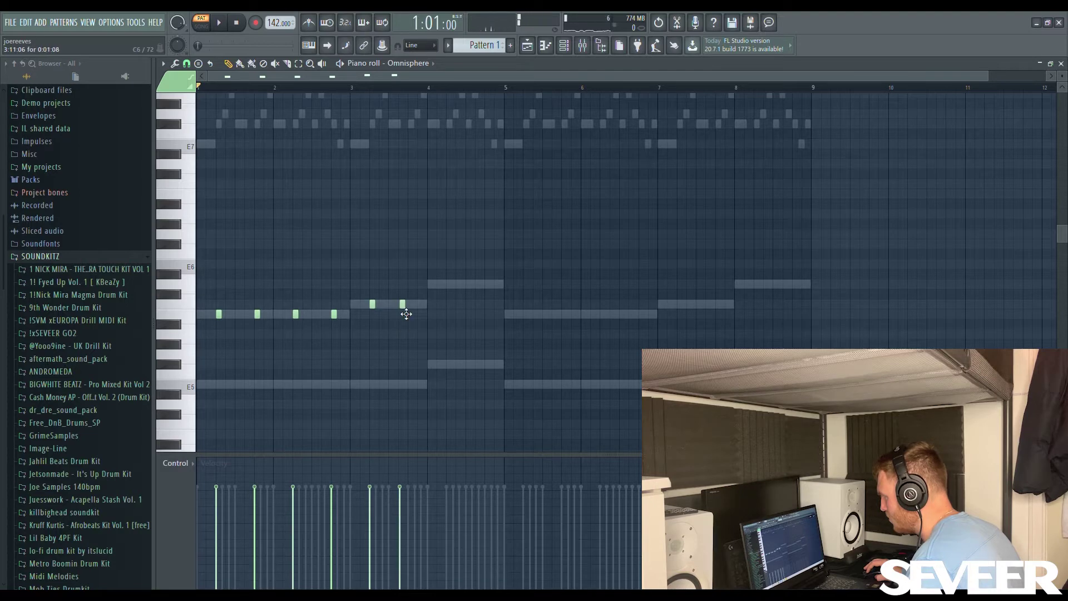
left_click_drag(413, 314, 415, 313)
key("space")
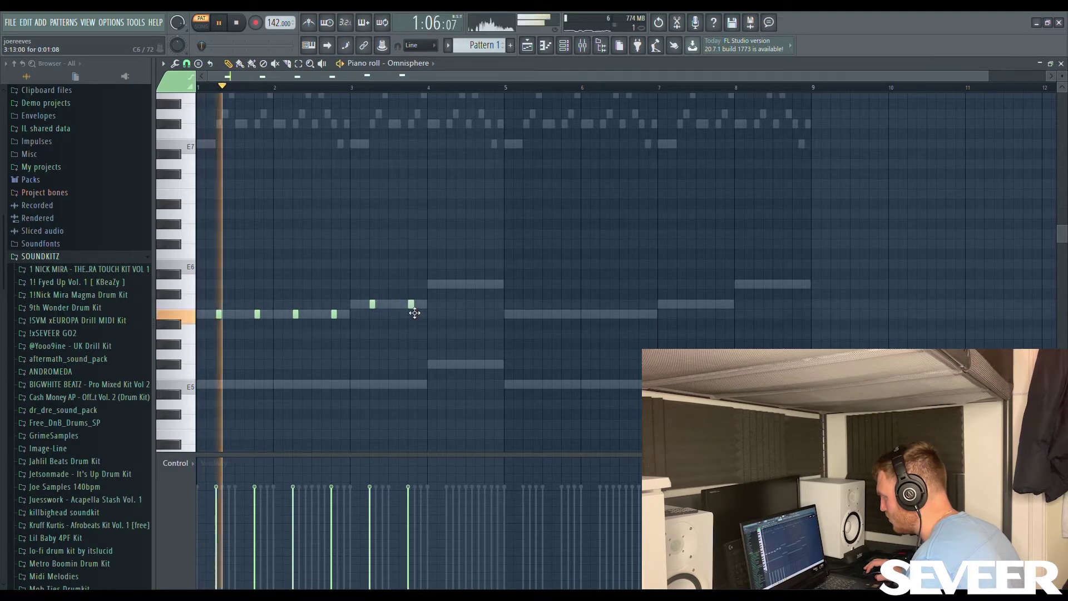
Step: Place two short D6 notes in bar 4 and copy the whole four-bar choir phrase into bars 5 to 8
left_click(450, 283)
left_click(488, 284)
key("ctrl+a")
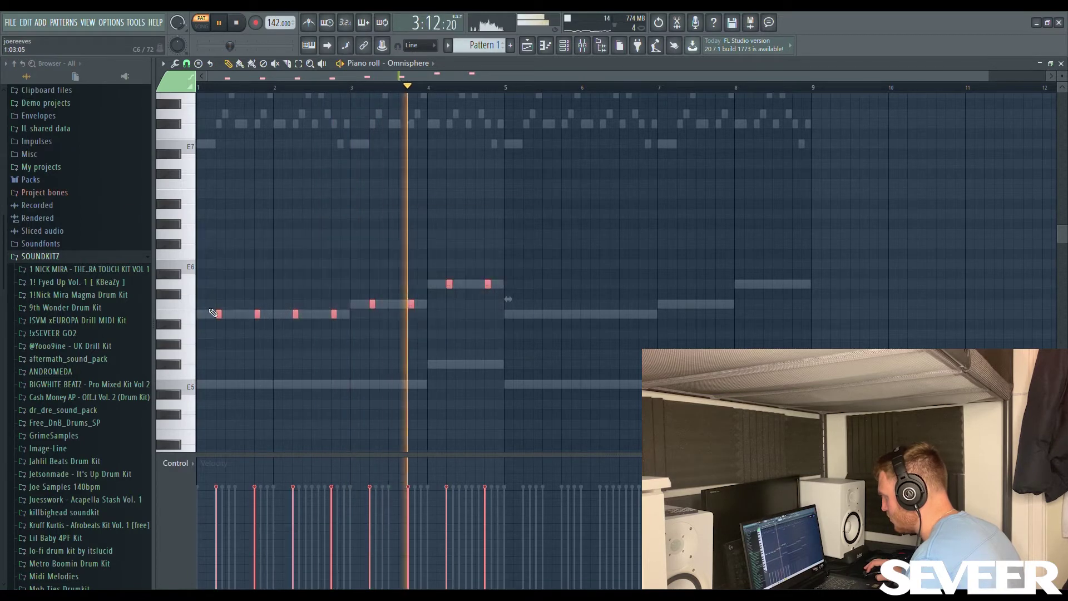
mouse_move(220, 315)
left_mouse_down()
mouse_move(558, 315)
mouse_move(527, 316)
left_mouse_up()
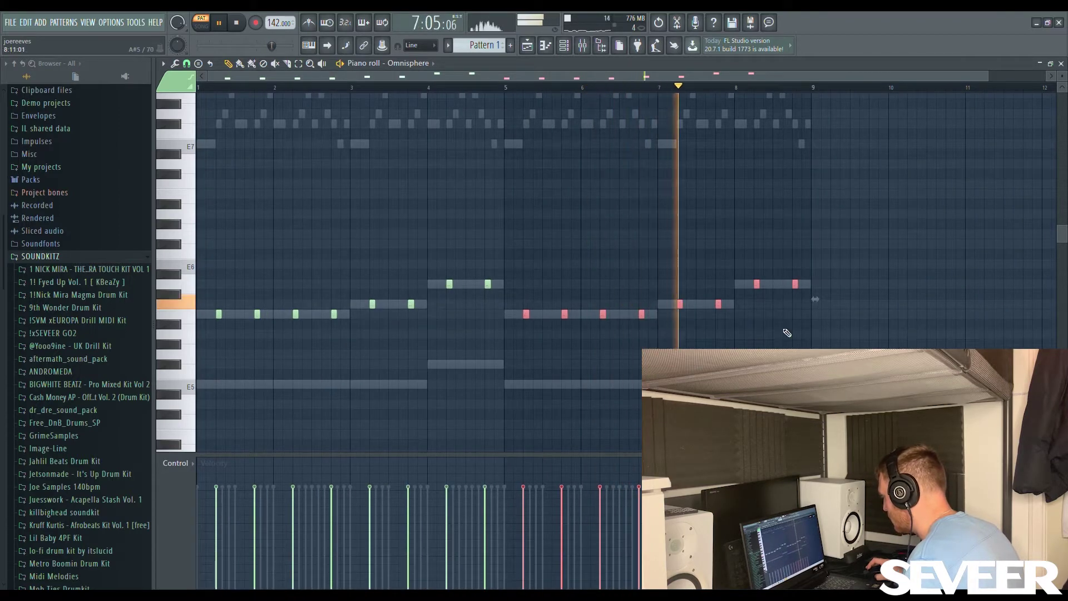
Step: Add long low Omnisphere notes, E4 over bars 1 to 3 and F#4 in bar 4, and repeat them in bars 5 to 8
scroll(835, 317, "up", 2)
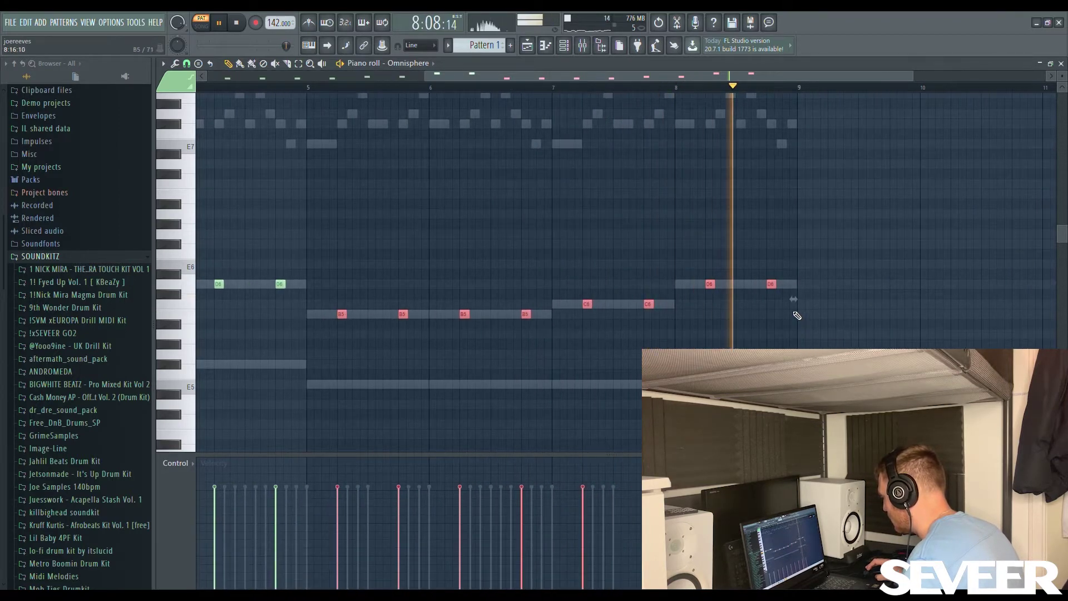
scroll(369, 244, "up", 2)
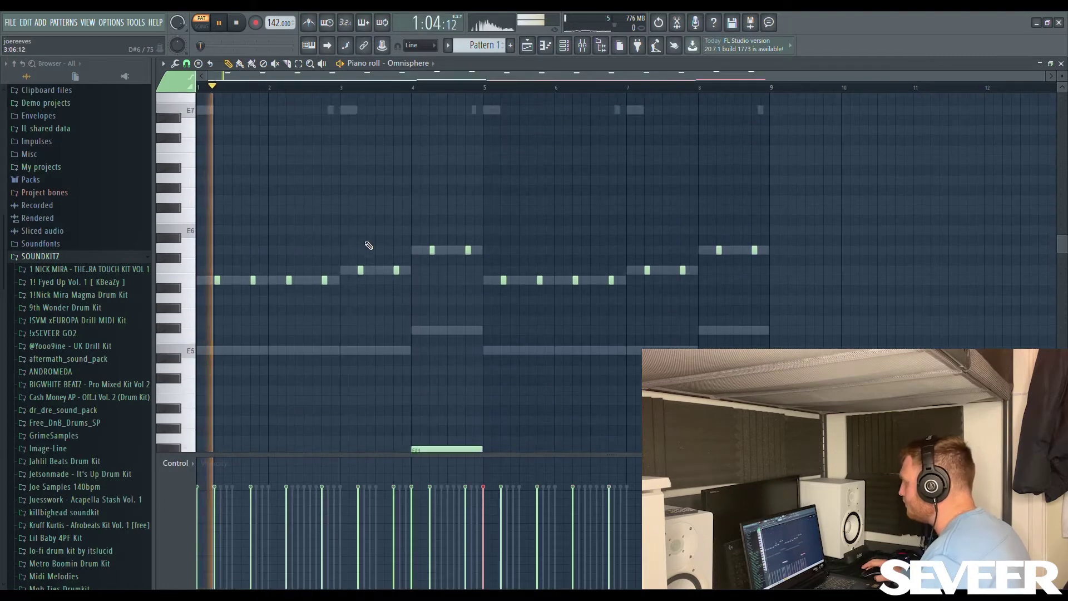
scroll(368, 244, "down", 5)
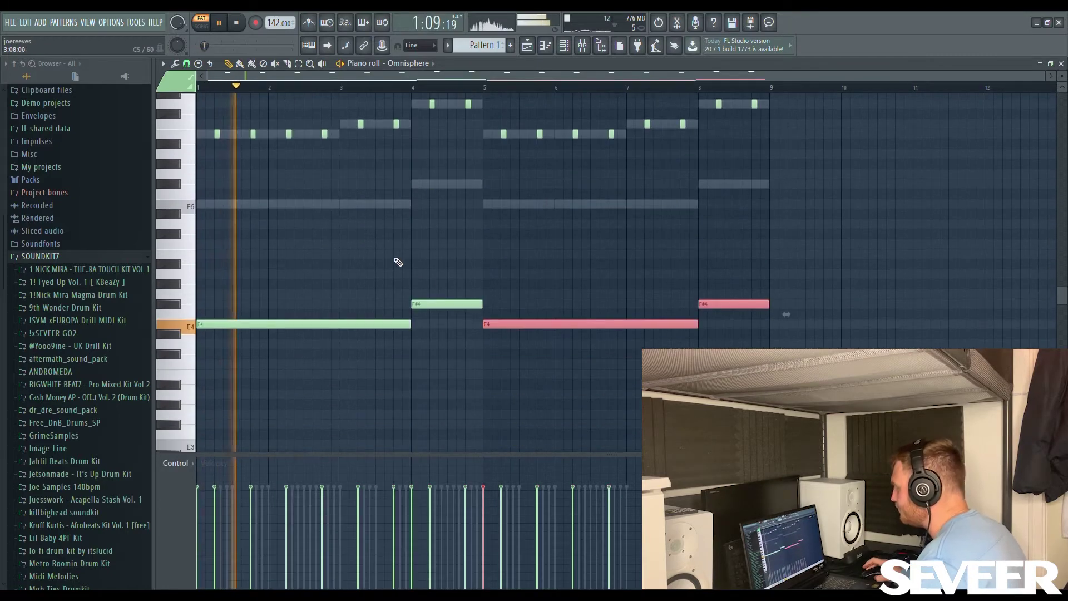
scroll(369, 244, "up", 2)
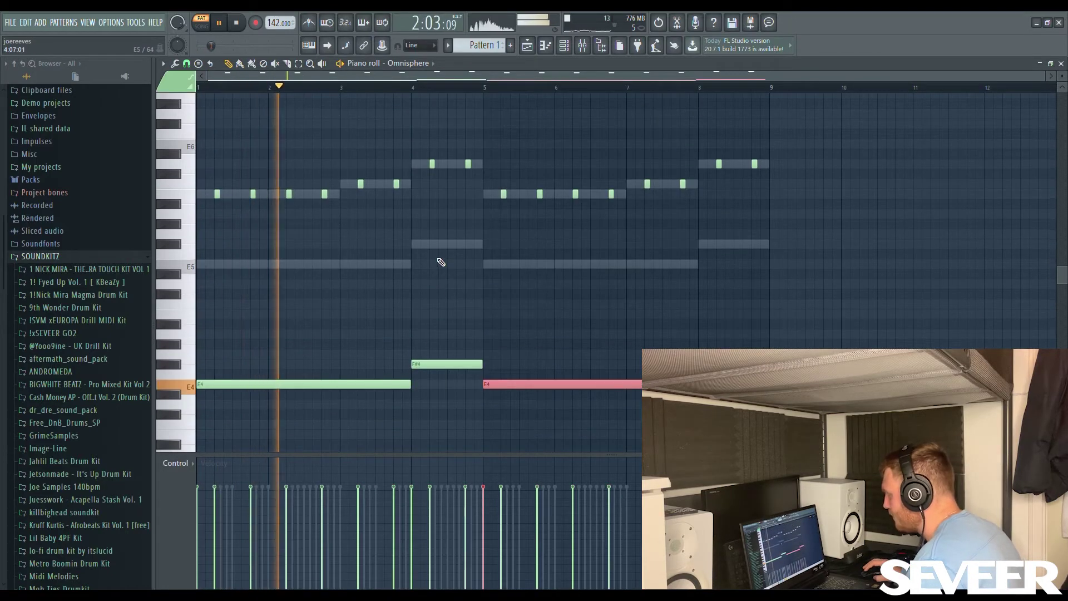
Step: Load Fruity Parametric EQ 2 in slot 2 of Insert 3 and cut the choir's lows with a high-pass on band 1
left_click(563, 45)
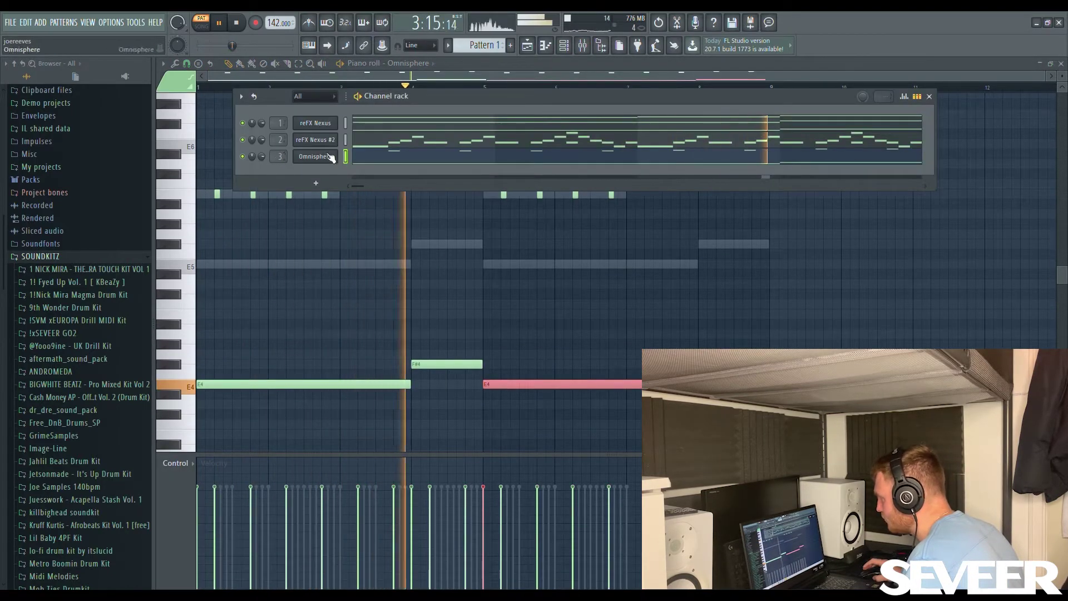
left_click(583, 45)
key("space")
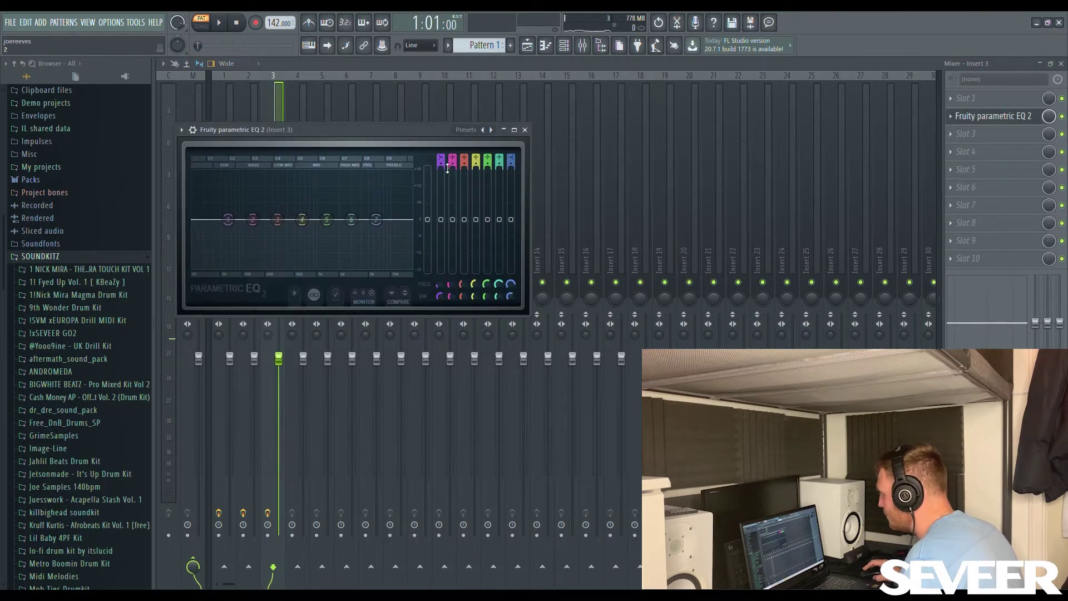
key("space")
left_click_drag(229, 219, 253, 219)
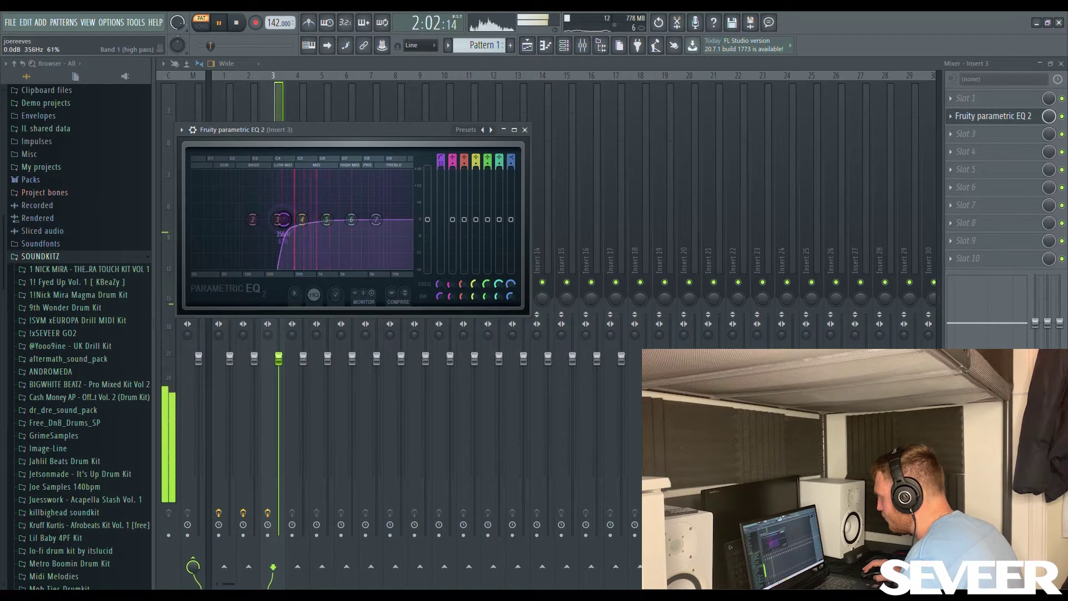
Step: Slightly lower band 5 of the choir's EQ and set band 7 to a low-pass to roll off the highs
left_click_drag(327, 220, 330, 223)
left_click(512, 166)
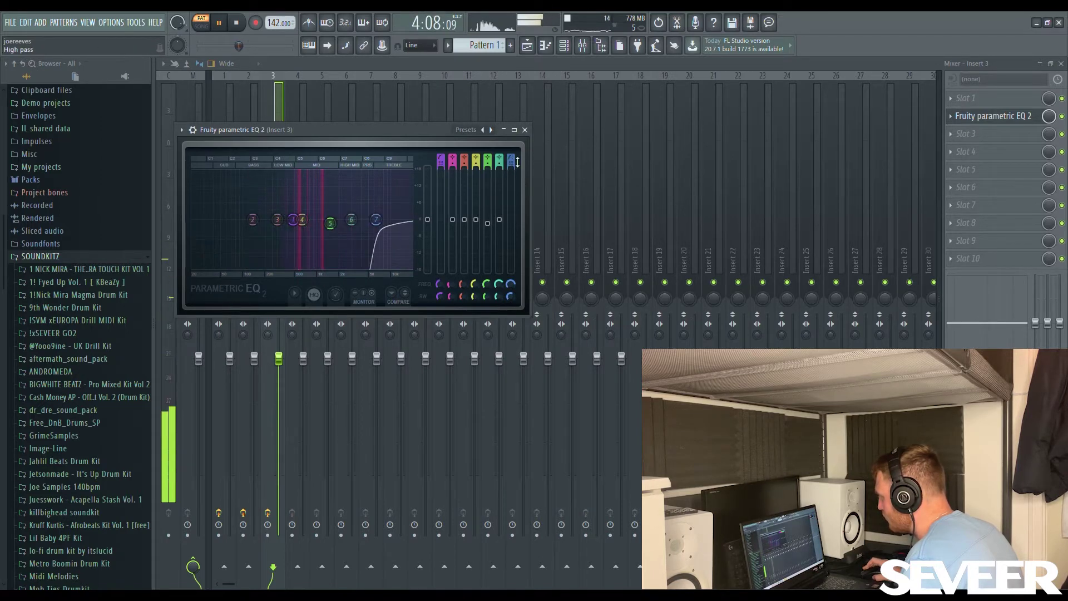
left_click(512, 162)
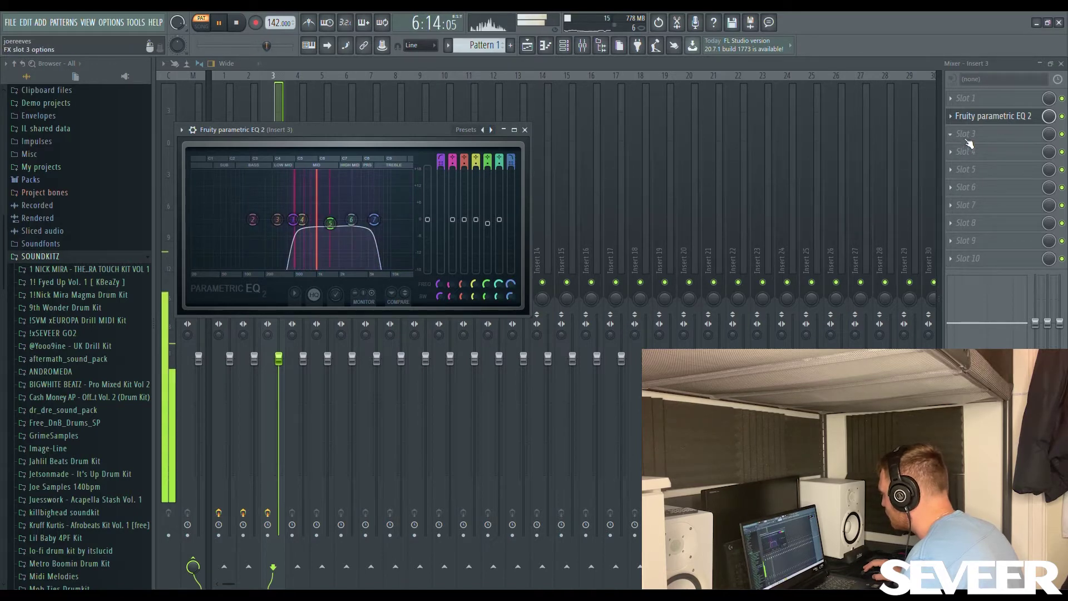
Step: Load Fruity Reeverb 2 in slot 3 of Insert 3 to add reverb to the choir
left_click(966, 137)
left_click(812, 154)
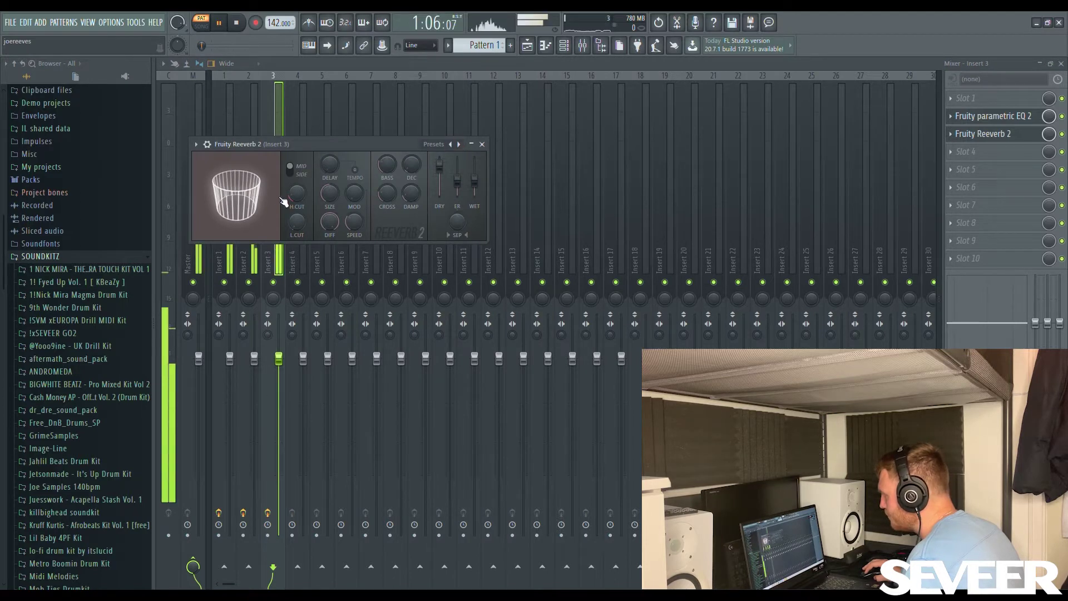
Step: Load Fruity Parametric EQ 2 in slot 3 of Insert 2, high-pass the lows with band 1 and slightly lower band 4
left_click(527, 46)
left_click(565, 45)
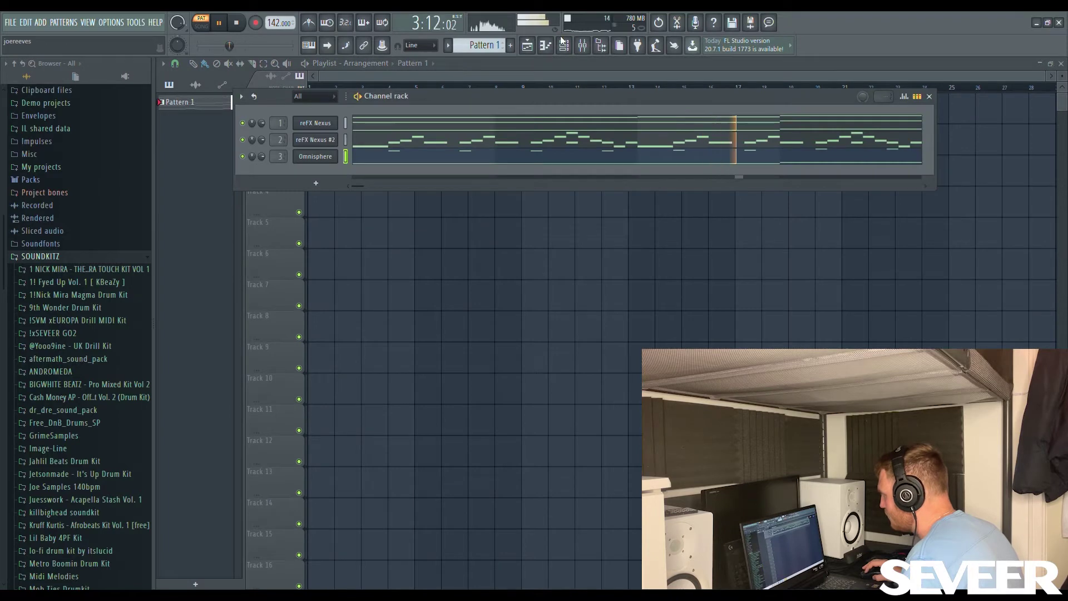
left_click(582, 45)
key("space")
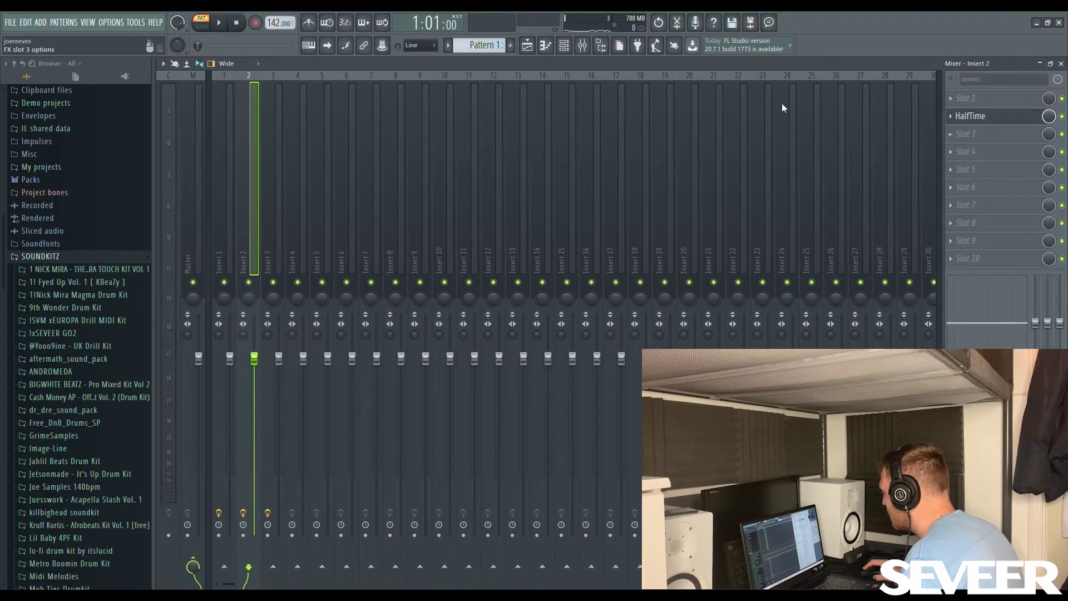
left_click_drag(428, 146, 428, 149)
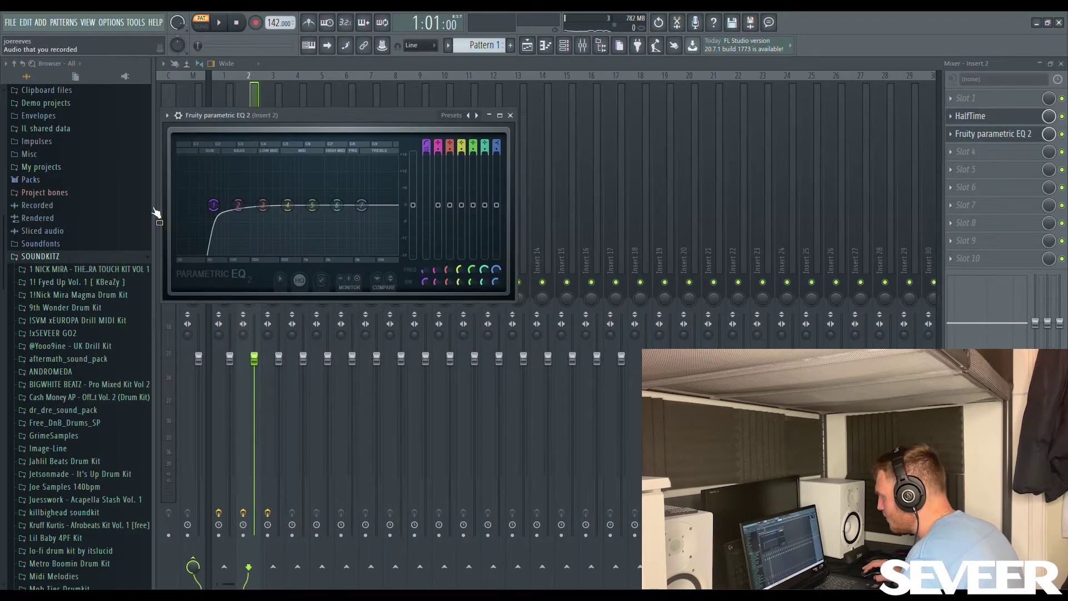
key("space")
left_click_drag(235, 205, 293, 211)
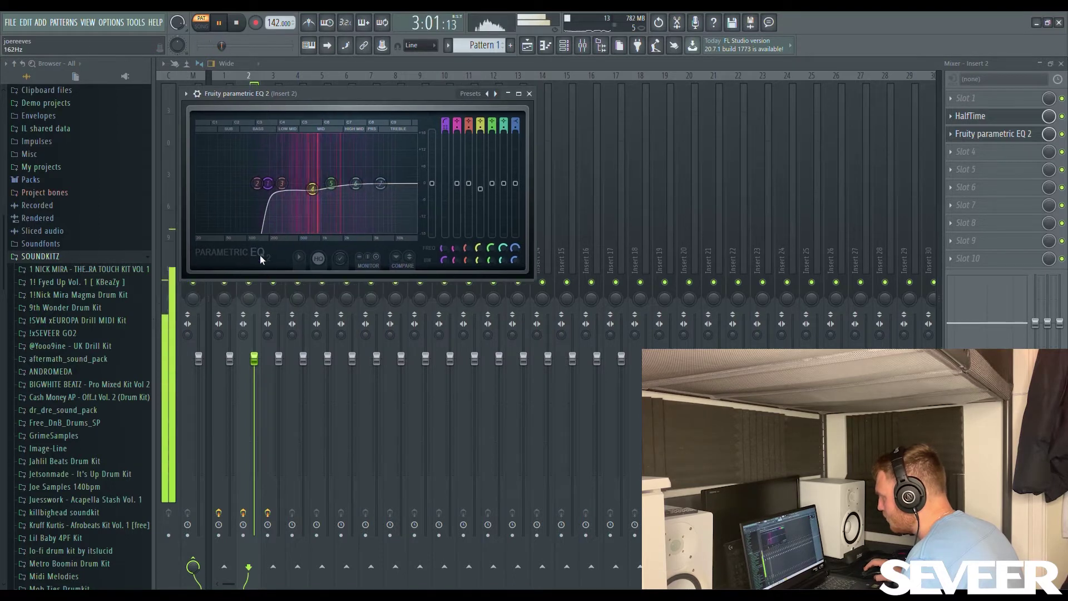
Step: With Insert 2 soloed, load Fruity Reeverb 2 in slot 4 with a larger room size and a slightly lower dry level
right_click(249, 284)
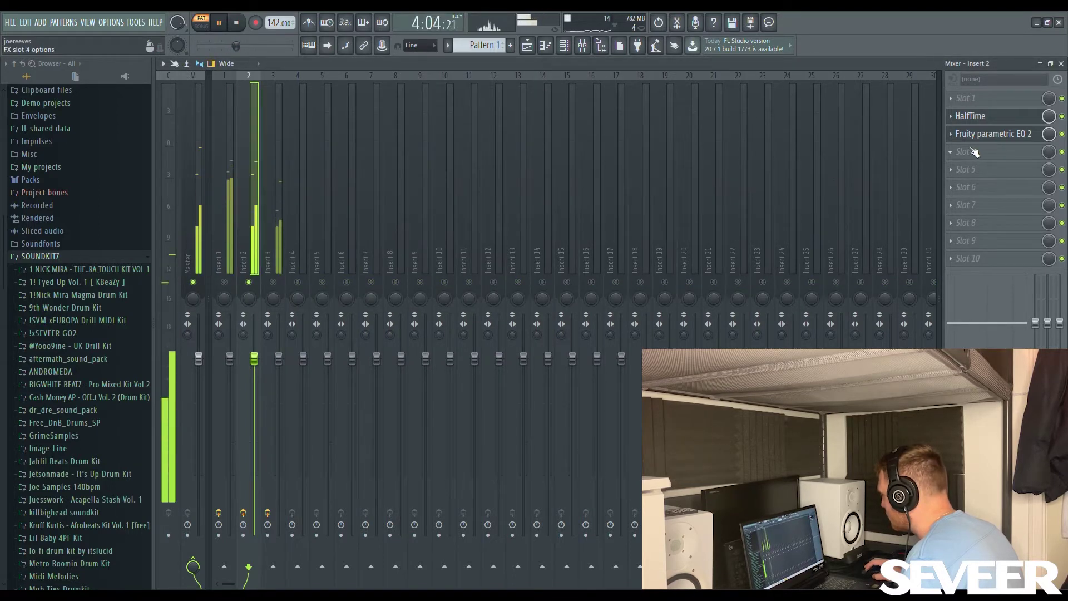
key("space")
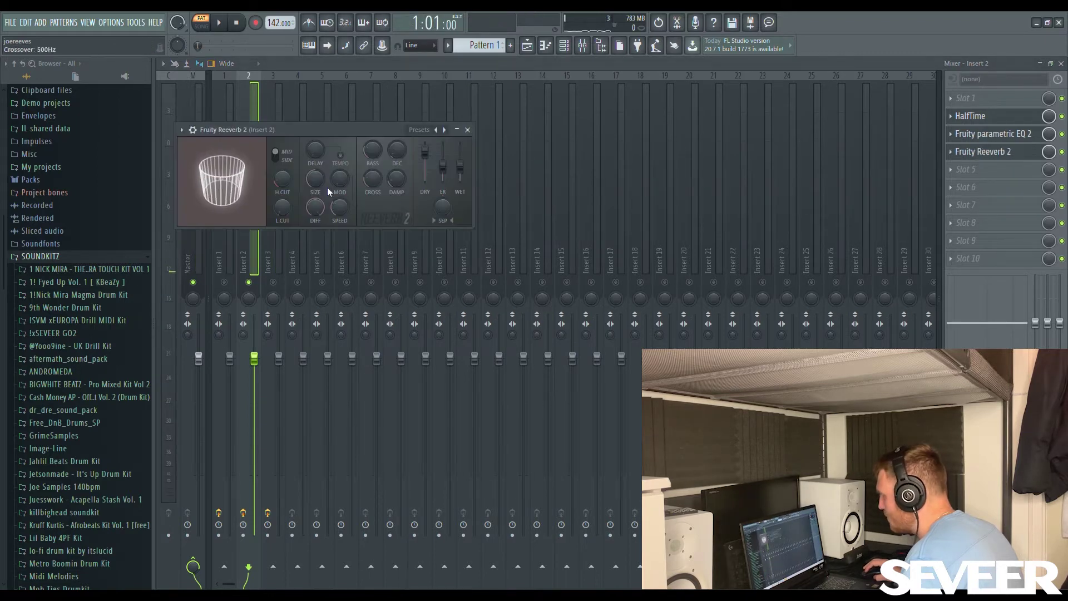
key("space")
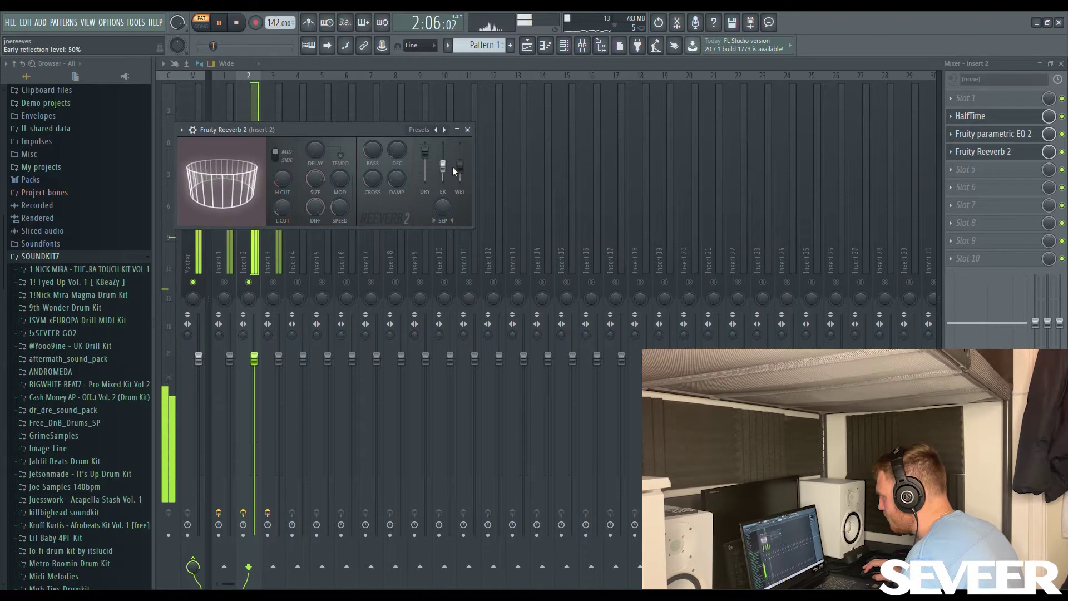
left_click_drag(424, 150, 420, 160)
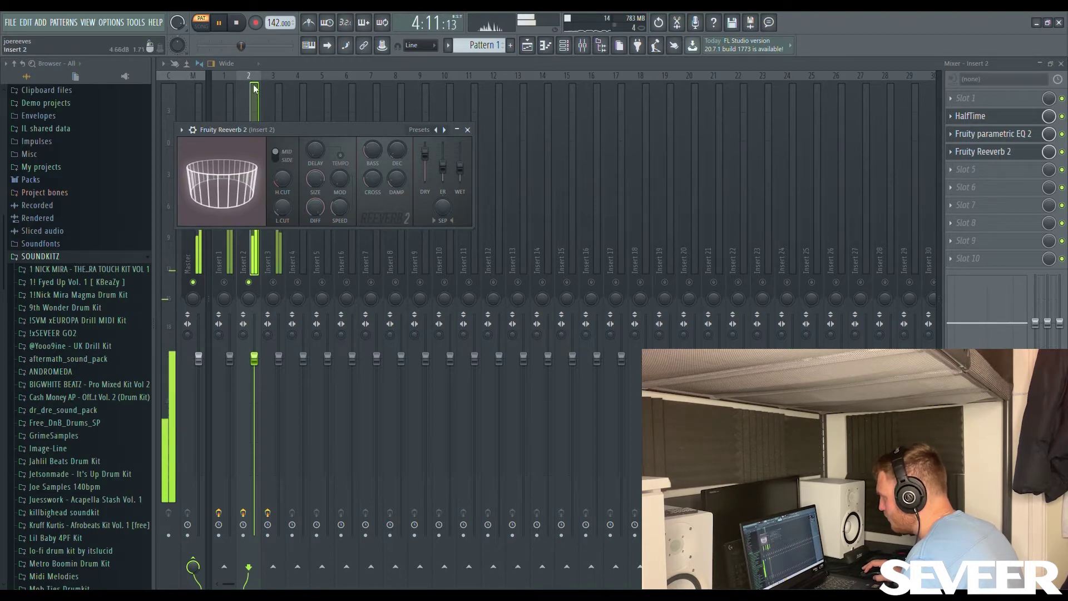
left_click(238, 24)
Step: Load Effectrix in slot 5 of Insert 2 and place a Reverse block over steps 25 to 27
left_click(977, 170)
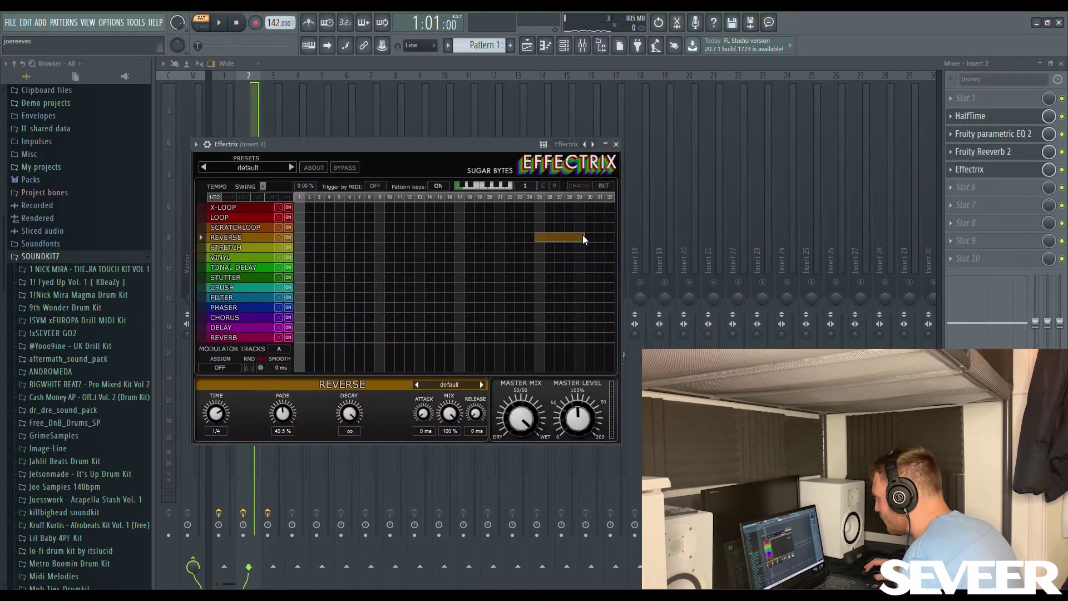
left_click_drag(583, 238, 567, 243)
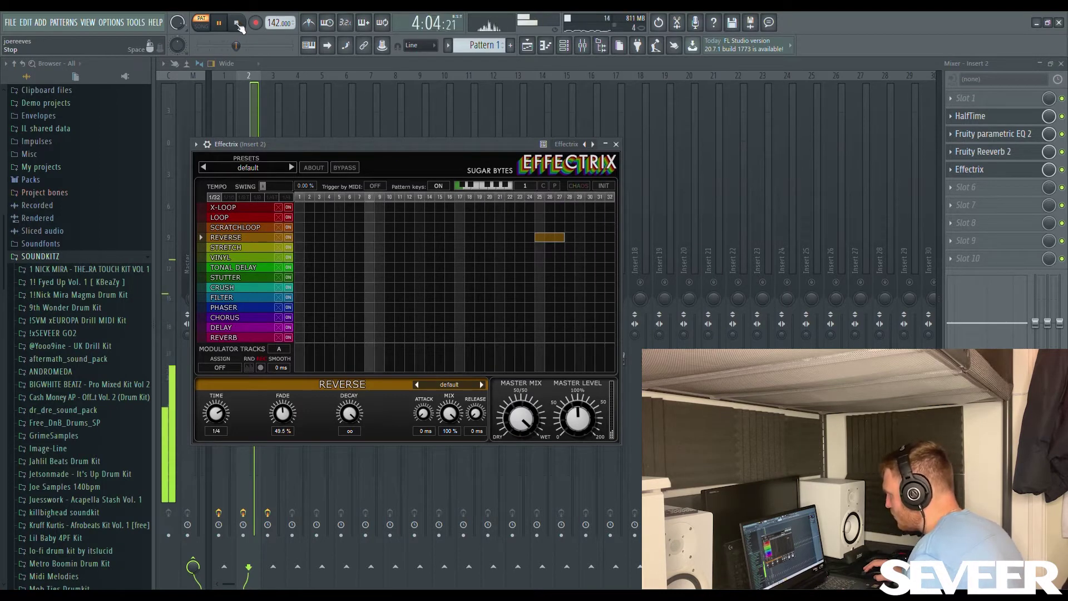
left_click(238, 26)
key("Escape")
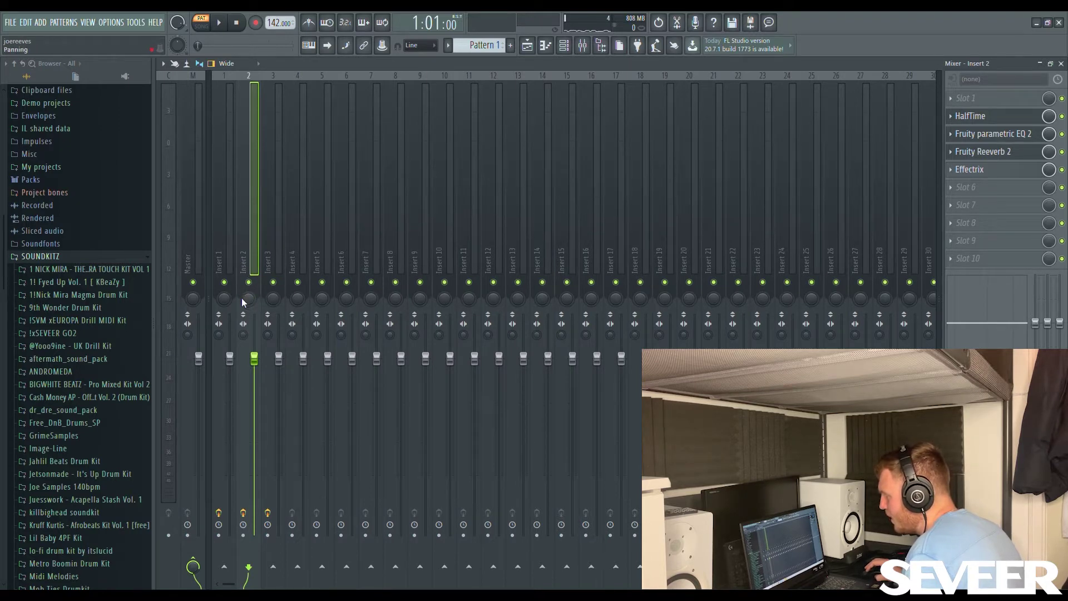
Step: Pan Insert 2 slightly left and Insert 3 slightly right, and play the melody through to check the balance
left_click(279, 259)
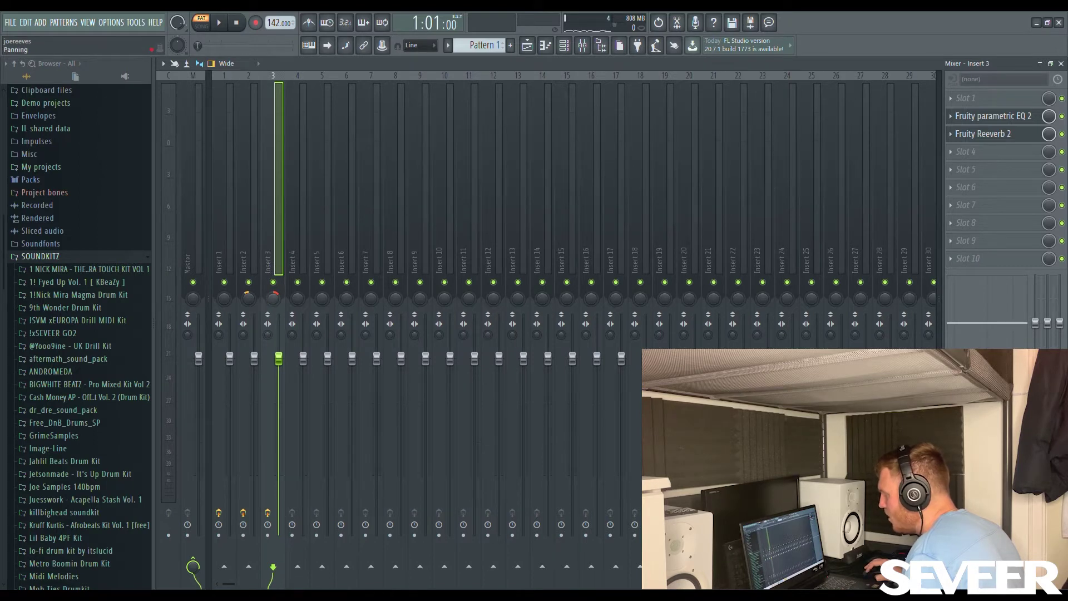
left_click(224, 21)
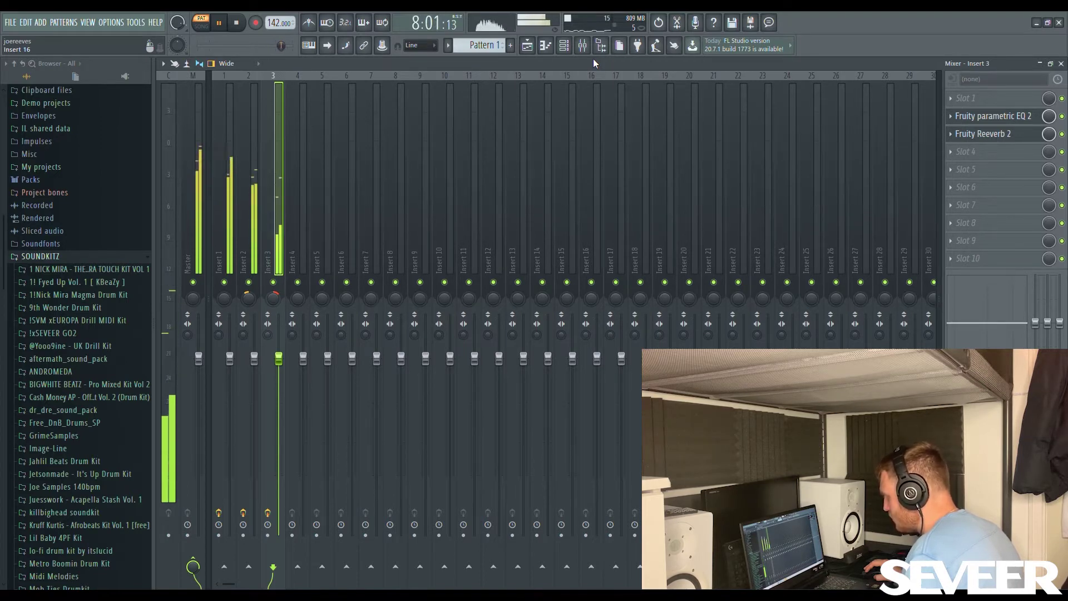
key("space")
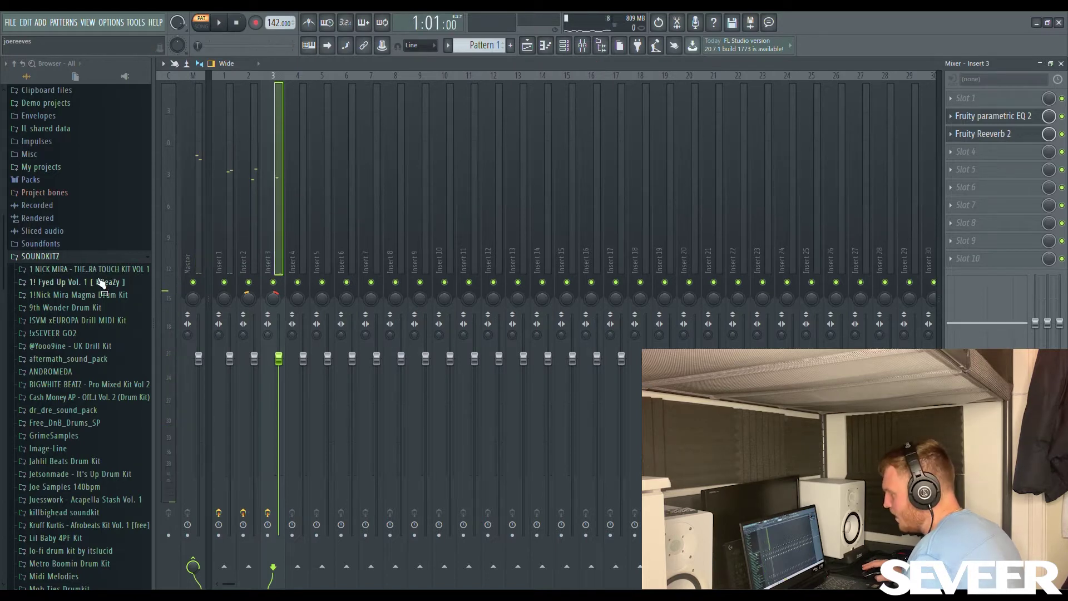
Step: Add Long 808 from the !xSEVEER GO2 kit as a channel and load Fruity Blood Overdrive with slight pre-amp in slot 2 of Insert 4
left_click(87, 334)
left_click(66, 347)
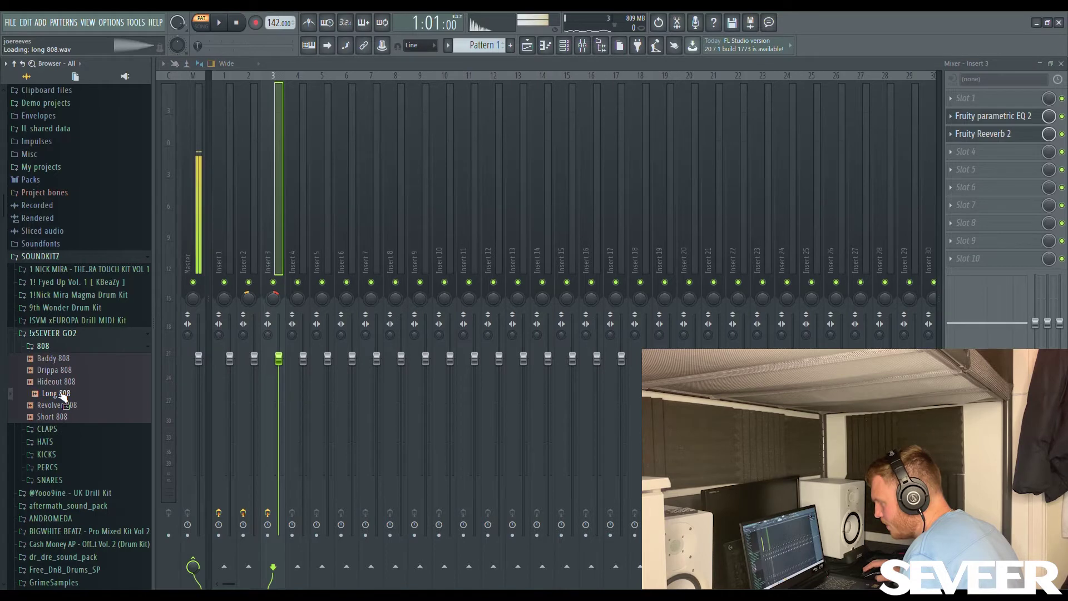
left_click(566, 46)
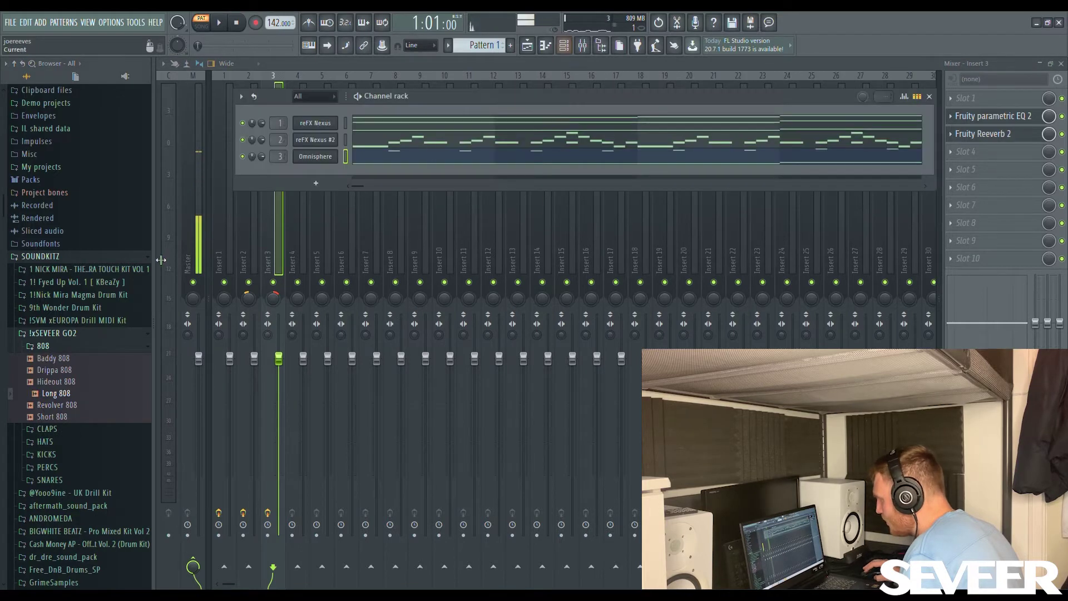
left_click_drag(56, 394, 357, 183)
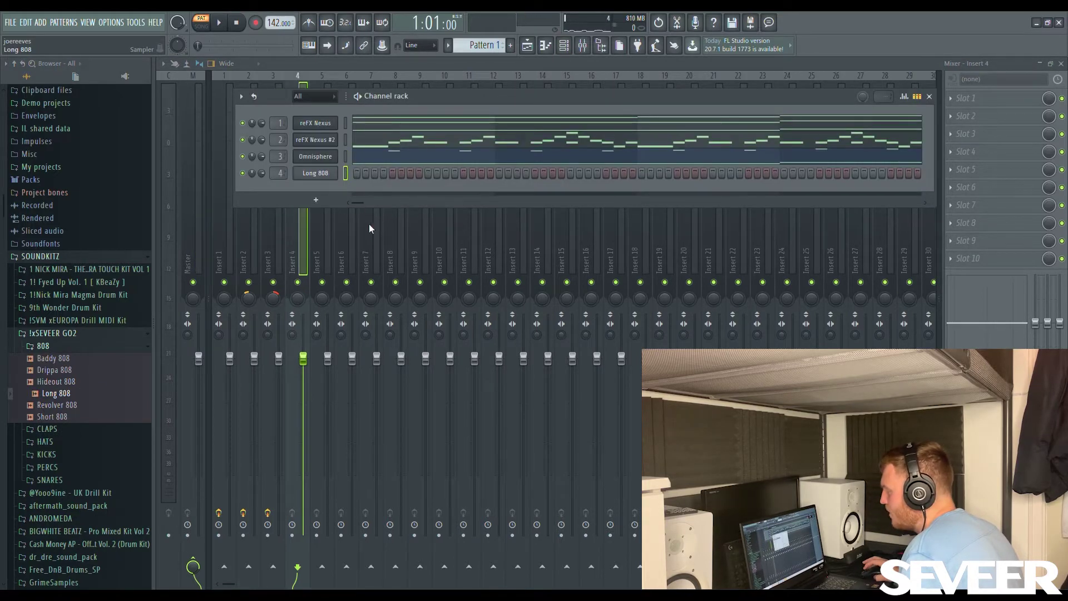
left_click(302, 245)
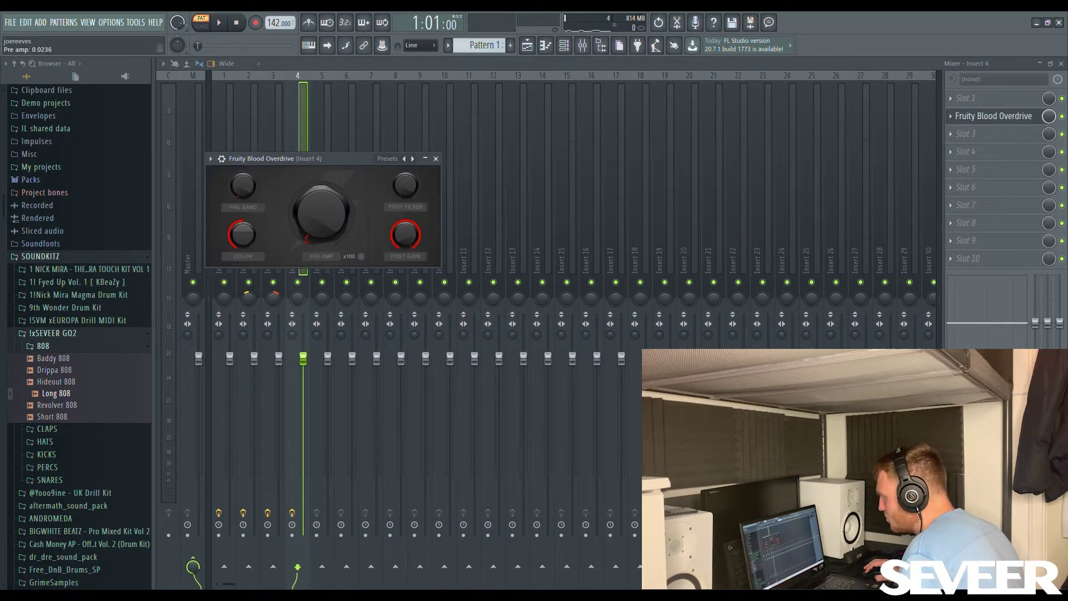
left_click(301, 143)
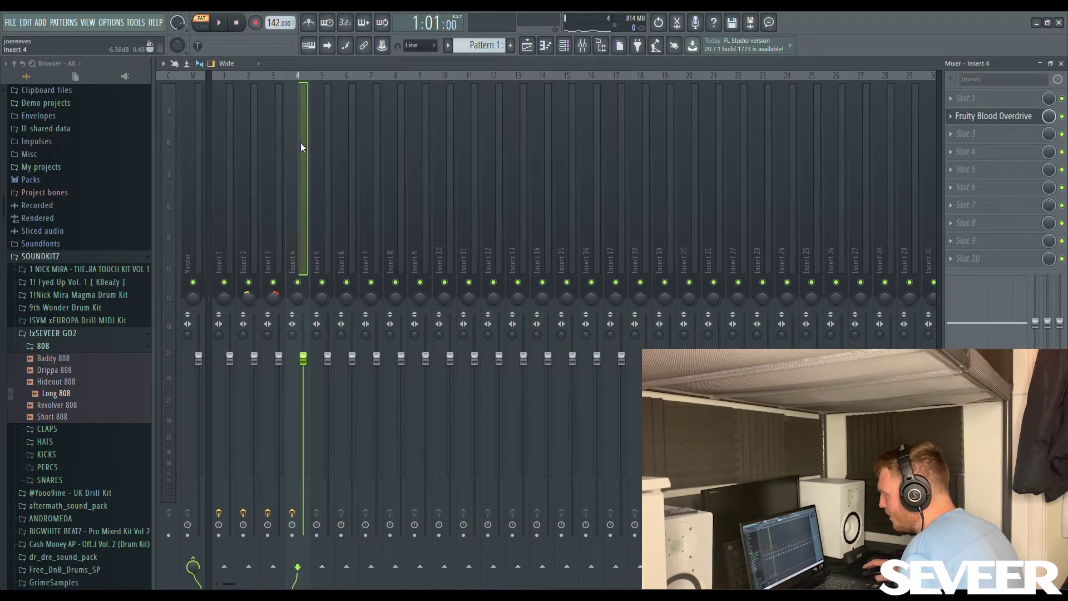
Step: Program the Long 808 with E5 notes in bars 1 to 3, a short E6 slide and an F#5 in bar 4, repeated in bars 5 to 8
key("F7")
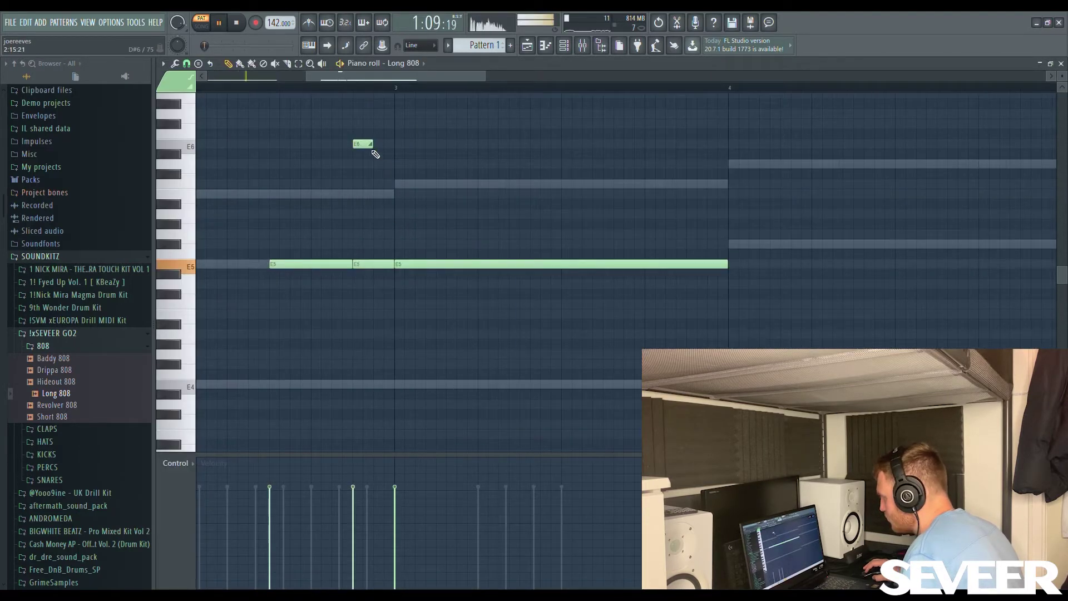
scroll(426, 236, "down", 3, "ctrl")
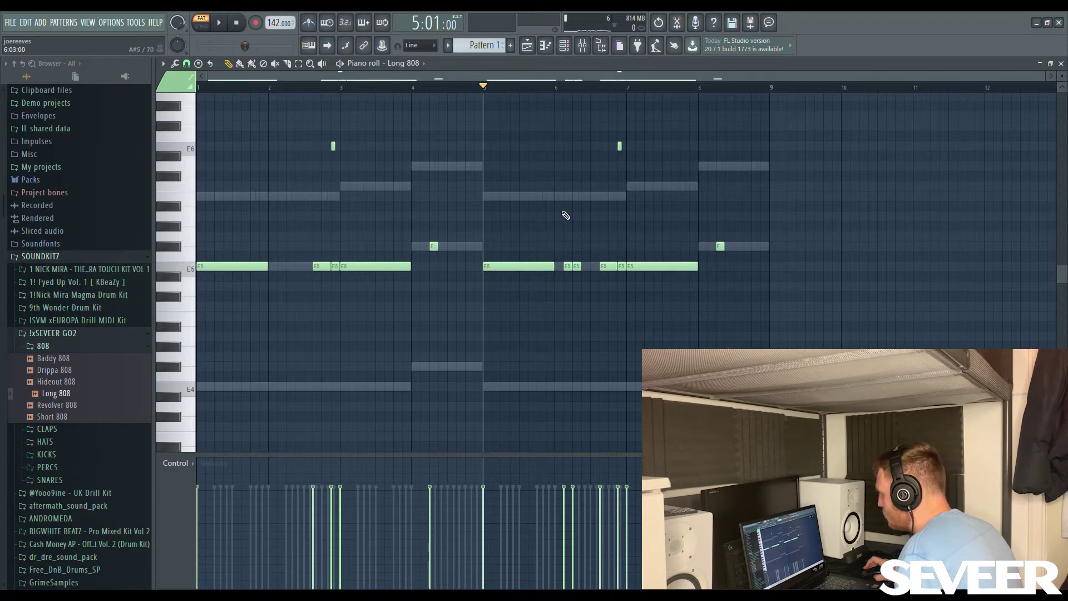
Step: Vary the 808's second half with an E6 note and B5 slide in bar 5, E7 slides in bar 6, and D6 and F#7 slides in bar 8
scroll(567, 215, "up", 2, "ctrl")
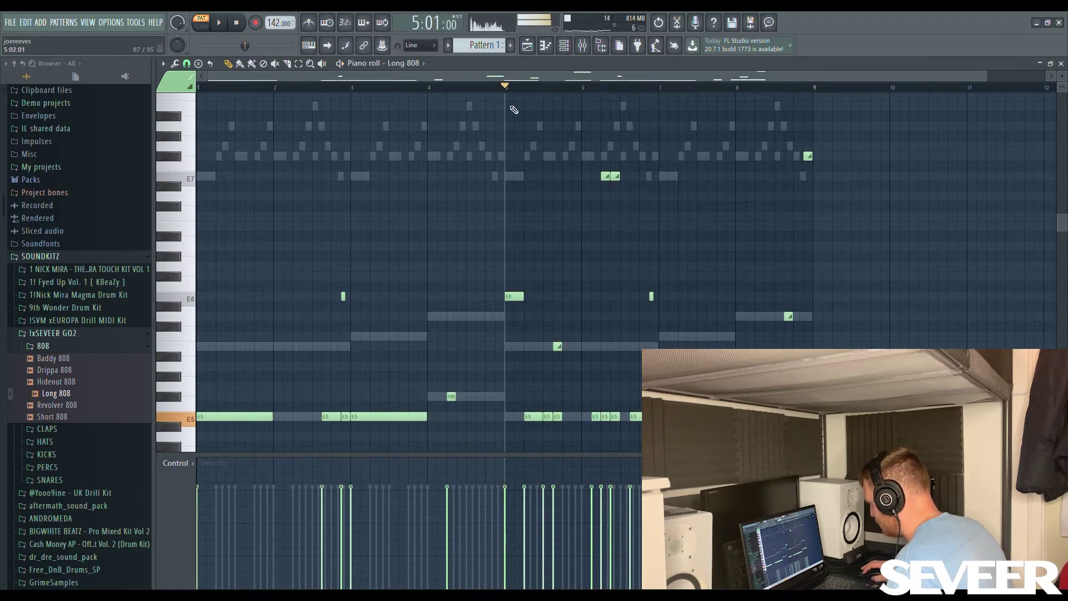
scroll(558, 330, "up", 3)
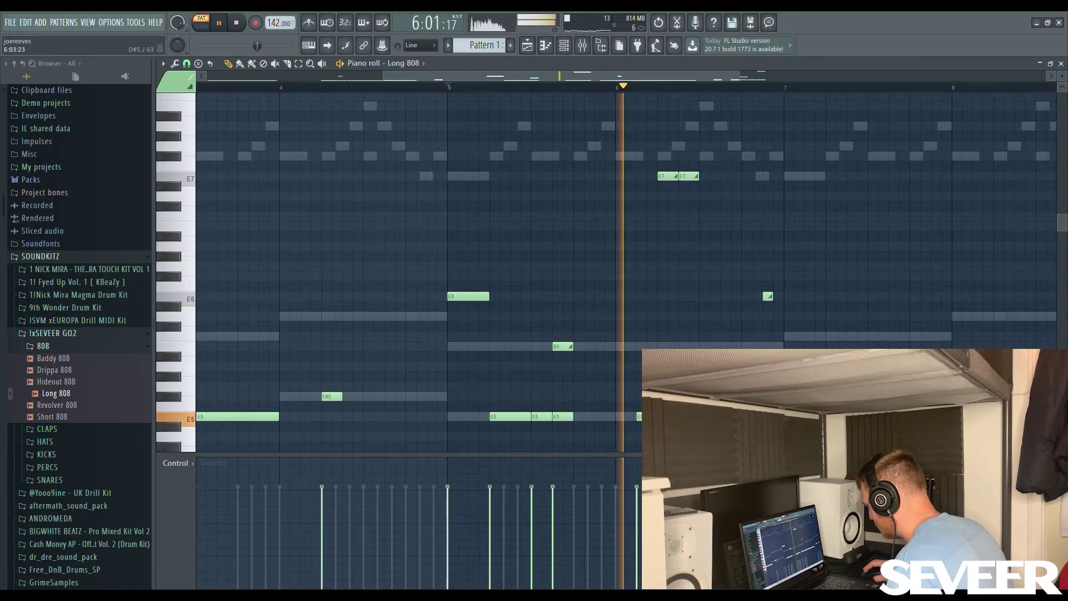
scroll(575, 375, "down", 3)
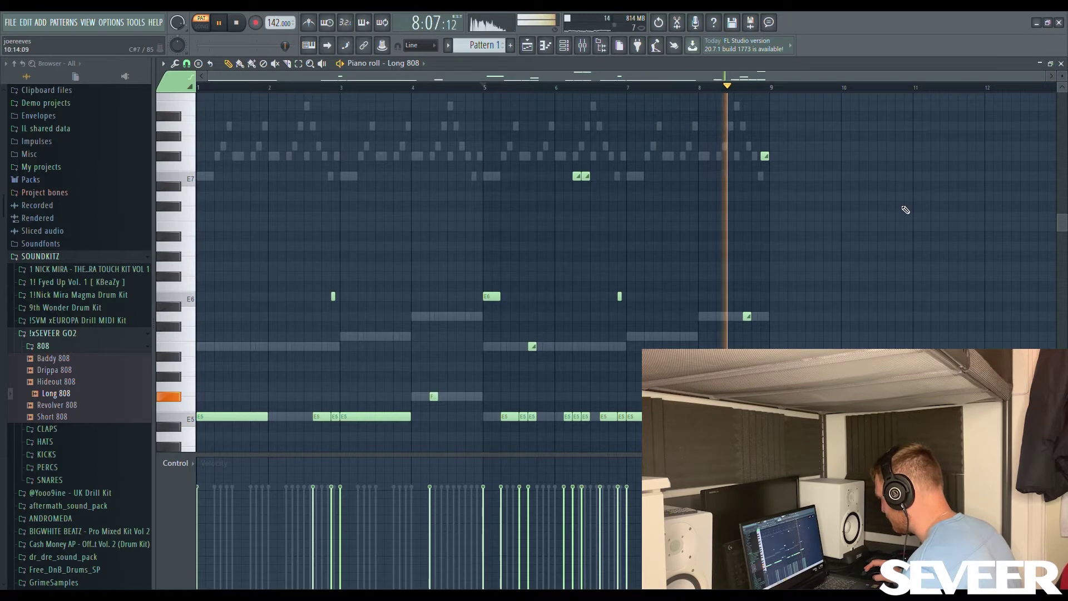
key("space")
Step: Add Trap Hat and Drill Gang Hat from the !xSEVEER GO2 kit as channels and replace Trap Hat with Drill Perc
left_click(43, 346)
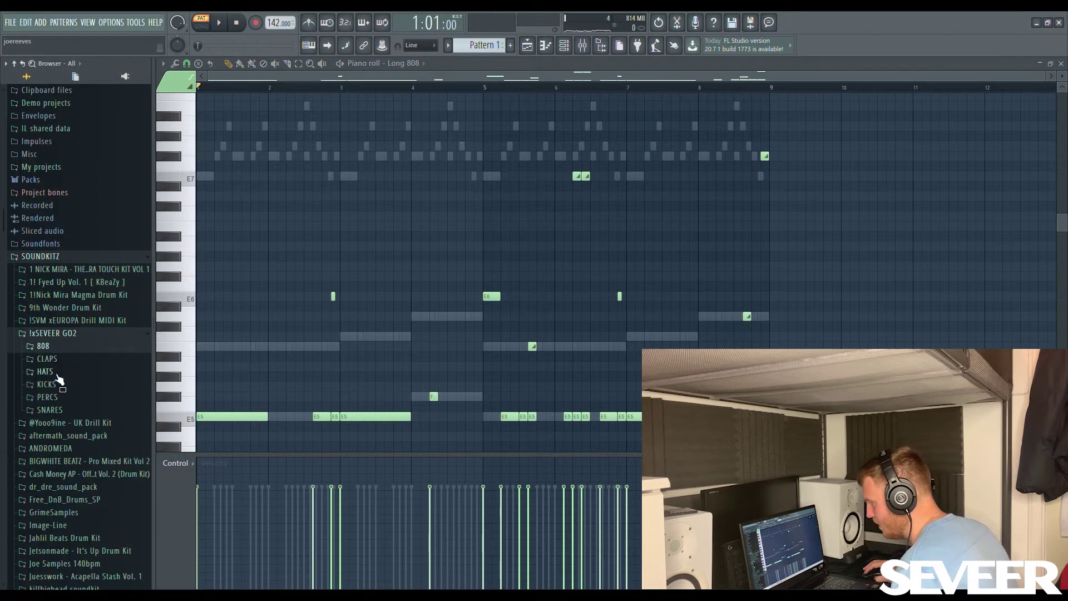
left_click(57, 375)
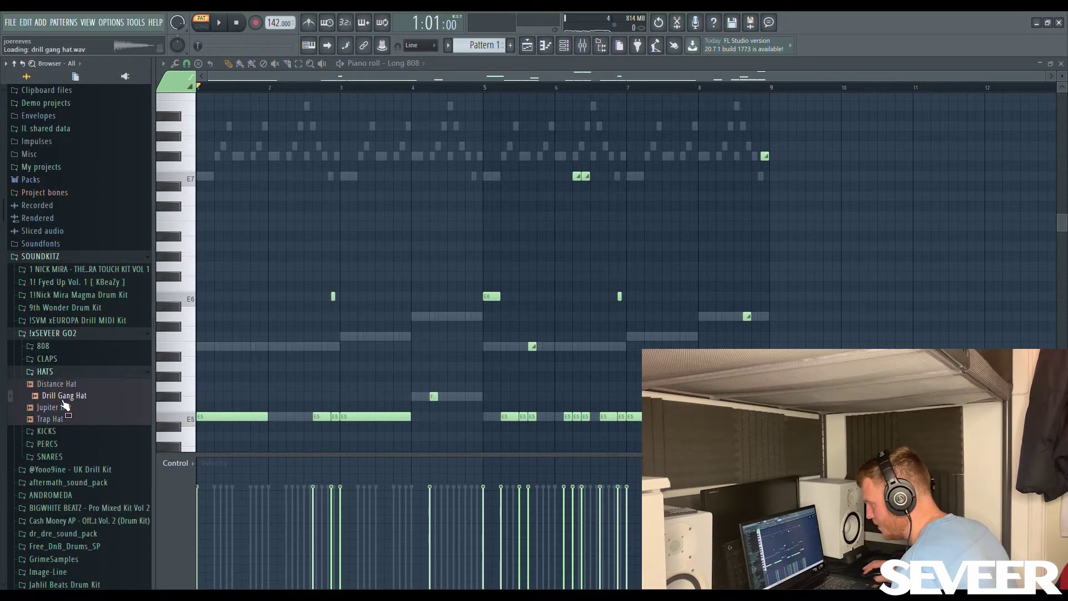
left_click_drag(67, 391, 326, 210)
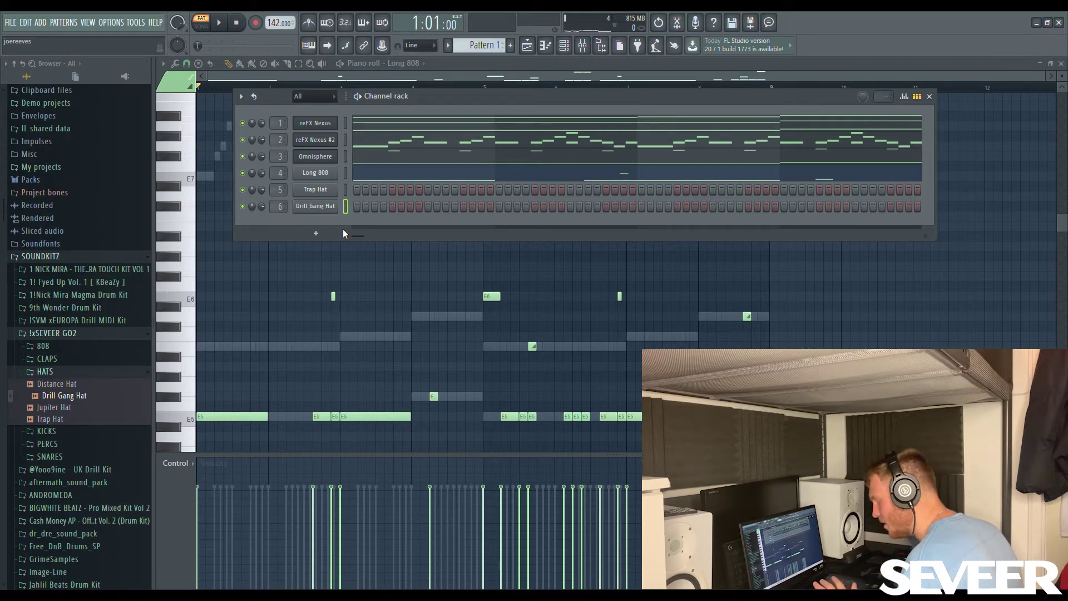
left_click(72, 374)
left_click(66, 402)
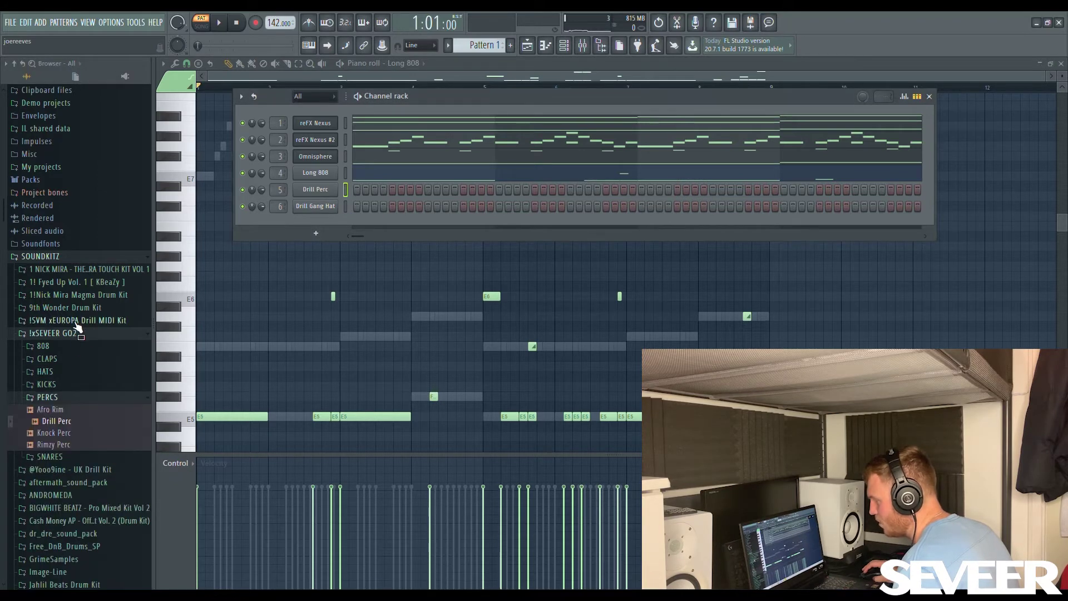
Step: Load hat MIDI patterns from the !SVM xEUROPA Drill MIDI Kit, including DRILL HAT 5, onto the Drill Perc and Drill Gang Hat channels
left_click(76, 322)
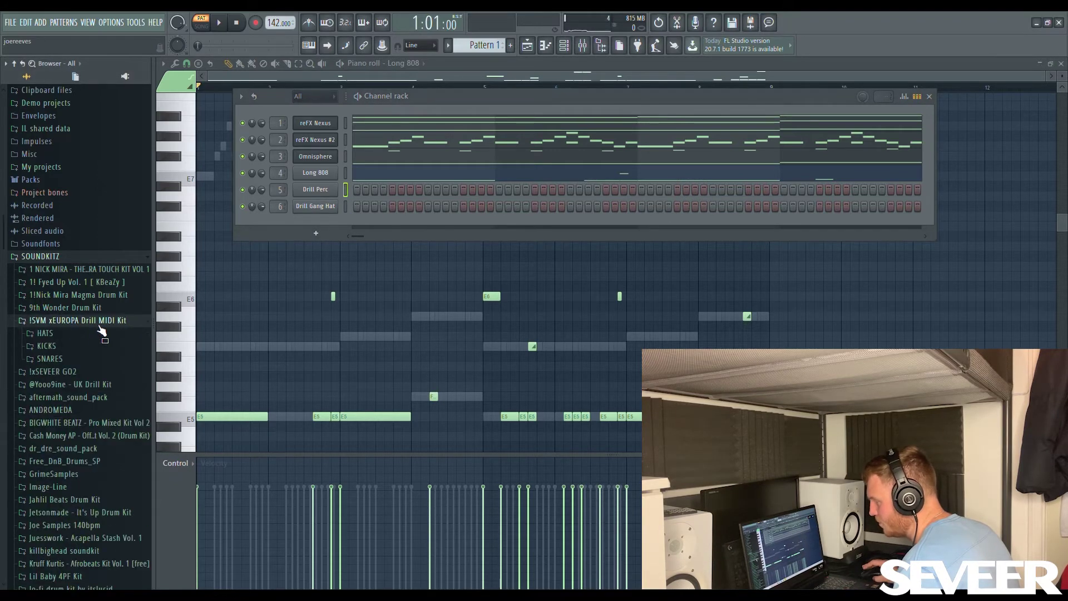
left_click(62, 334)
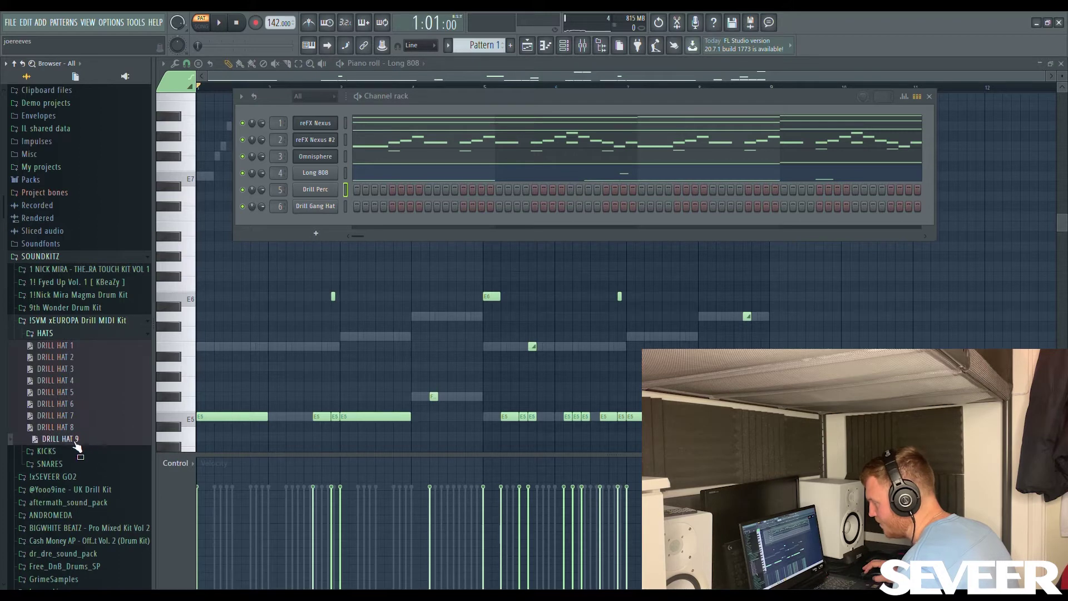
mouse_move(320, 207)
left_mouse_down()
mouse_move(323, 189)
mouse_move(333, 210)
left_mouse_up()
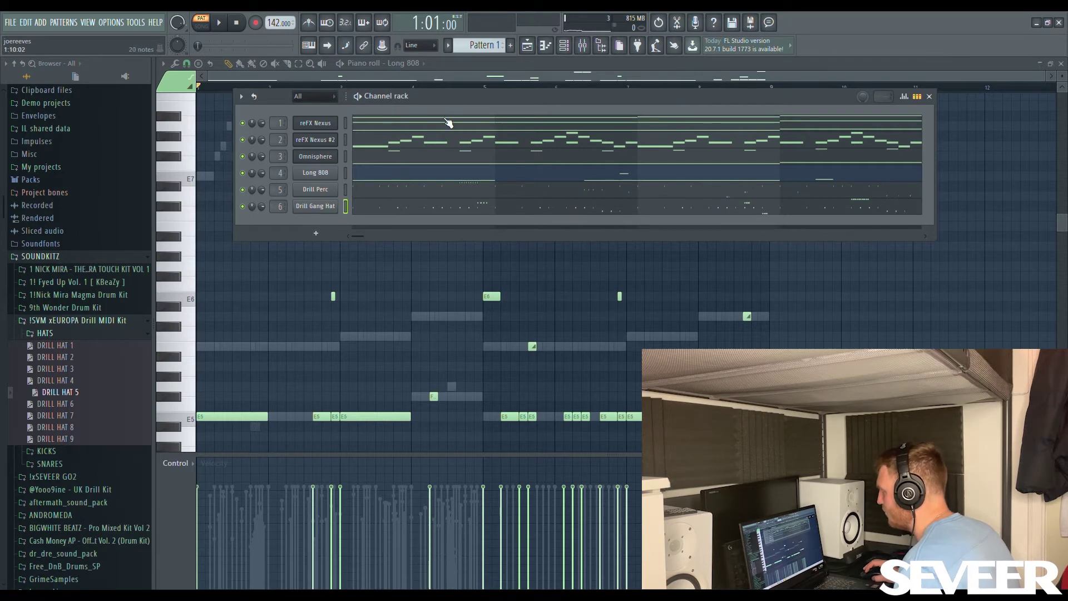
Step: Pan Insert 5 strongly left and Insert 6 strongly right in the mixer
left_click(582, 47)
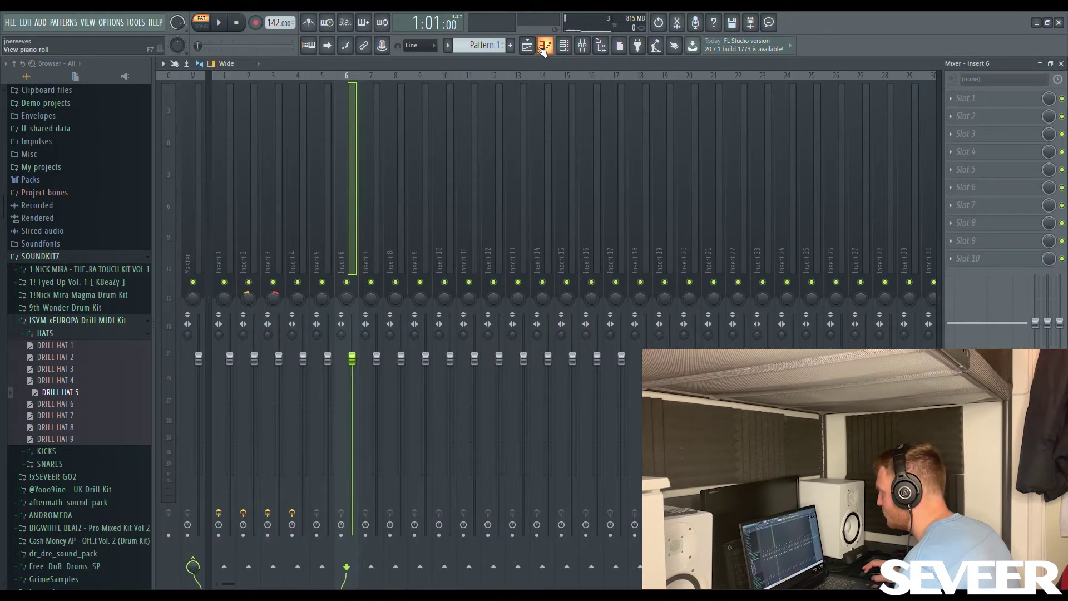
left_click_drag(321, 309, 347, 290)
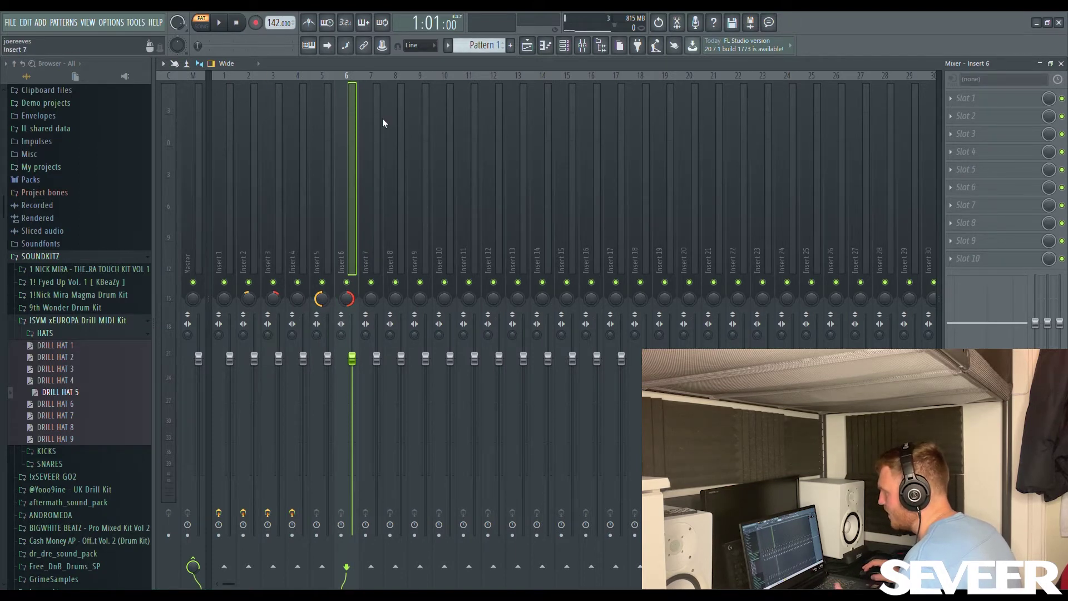
Step: Duplicate the four-bar Drill Perc and Drill Gang Hat patterns into bars 5 to 8 and play them back
key("F7")
key("space")
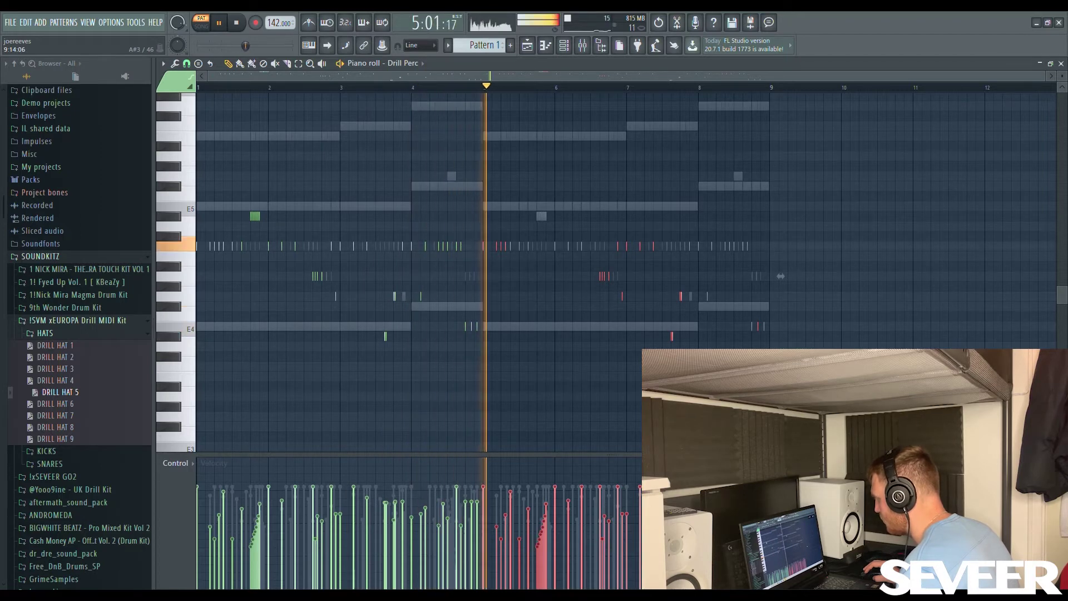
Step: Add Rimzy Perc from the PERCS folder of the !xSEVEER GO2 kit as a new channel
key("F6")
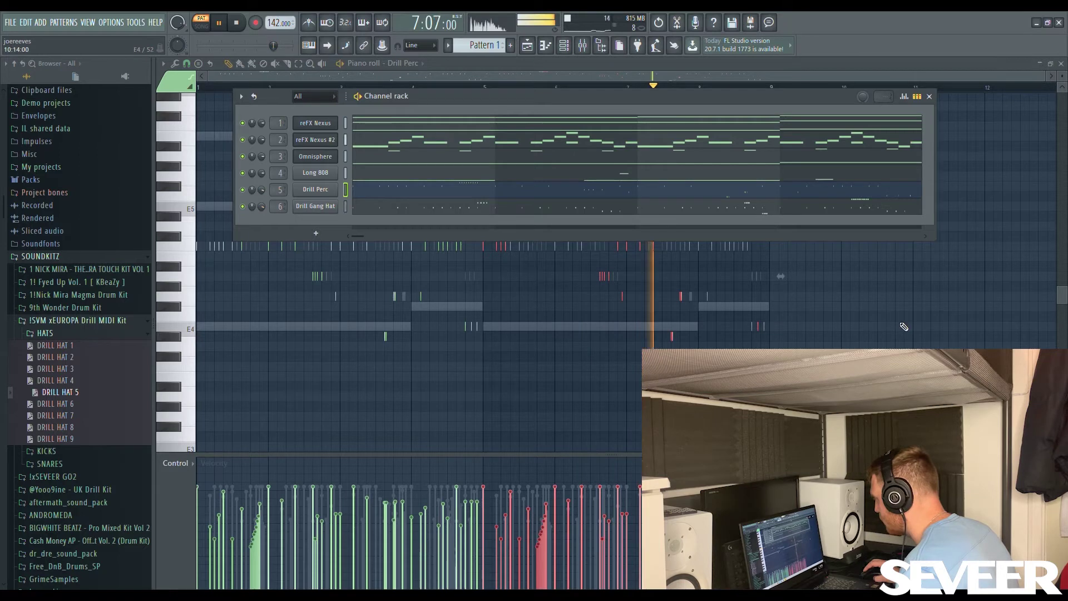
key("F6")
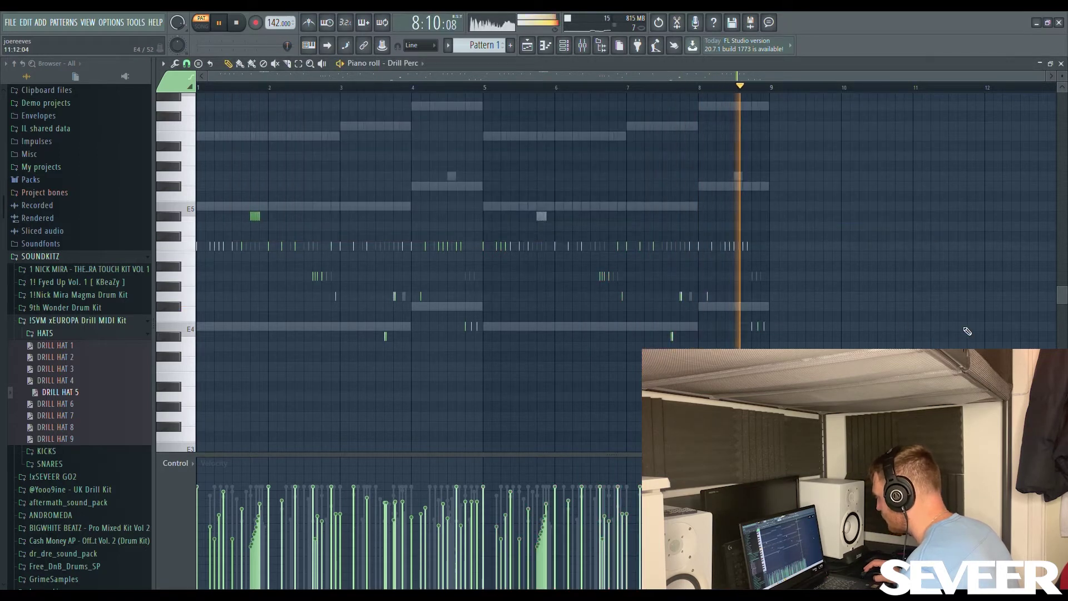
key("space")
left_click(44, 333)
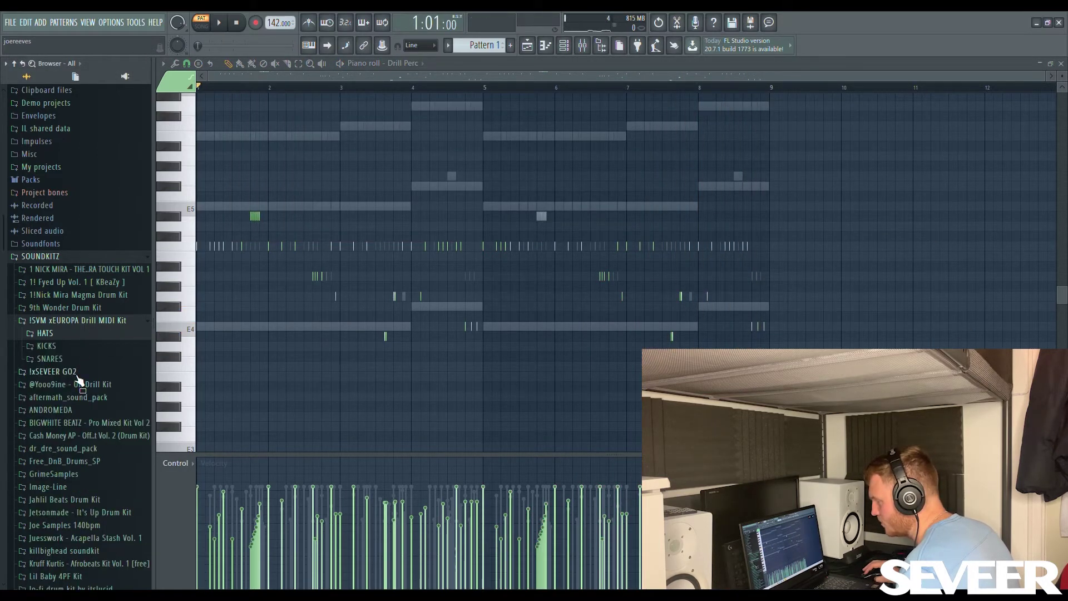
left_click(77, 374)
left_click(50, 224)
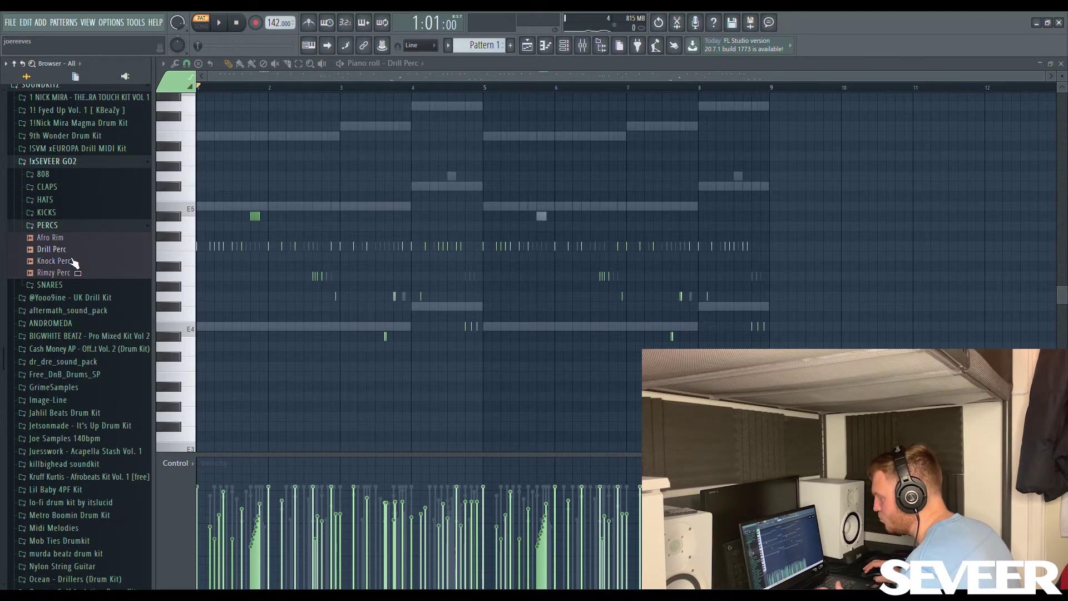
key("F6")
left_click_drag(70, 290, 399, 227)
Step: Place Rimzy Perc hits on step 9 of bars 1 and 3 and route the channel to mixer Insert 7
key("space")
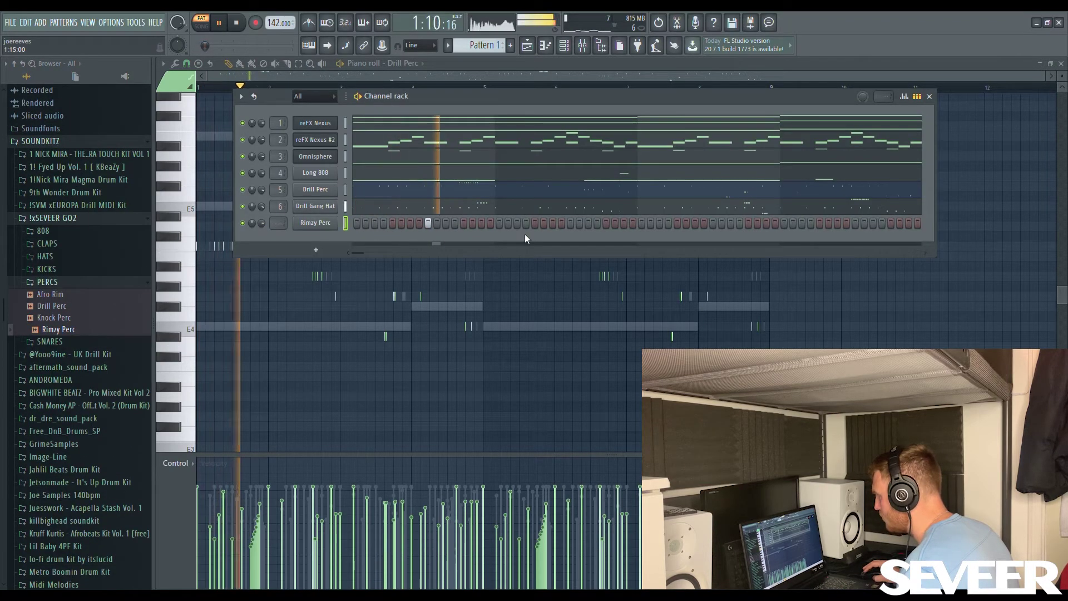
left_click(715, 224)
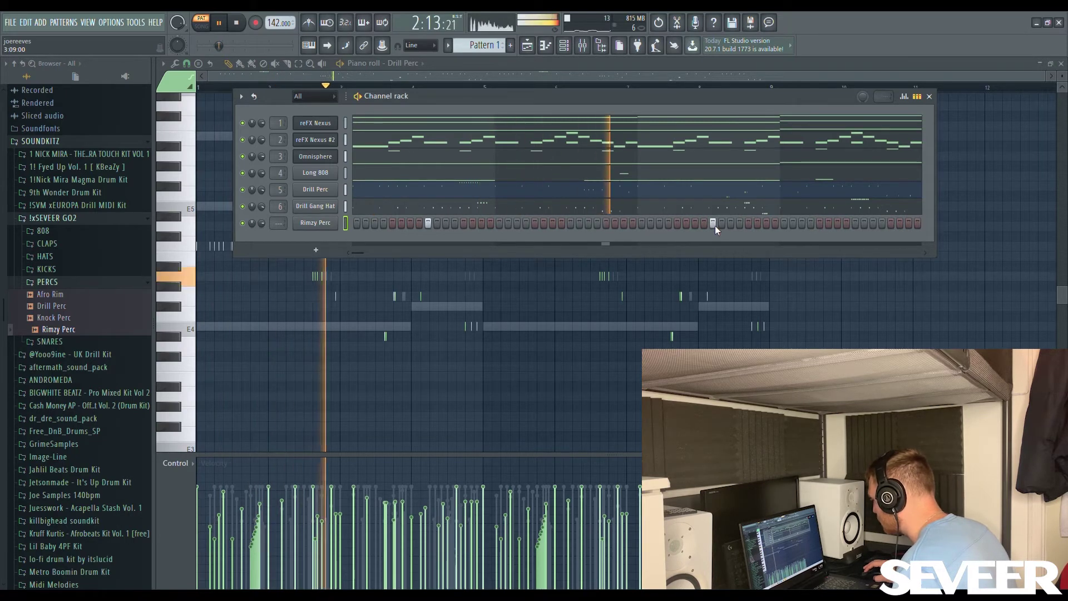
left_click_drag(278, 223, 278, 203)
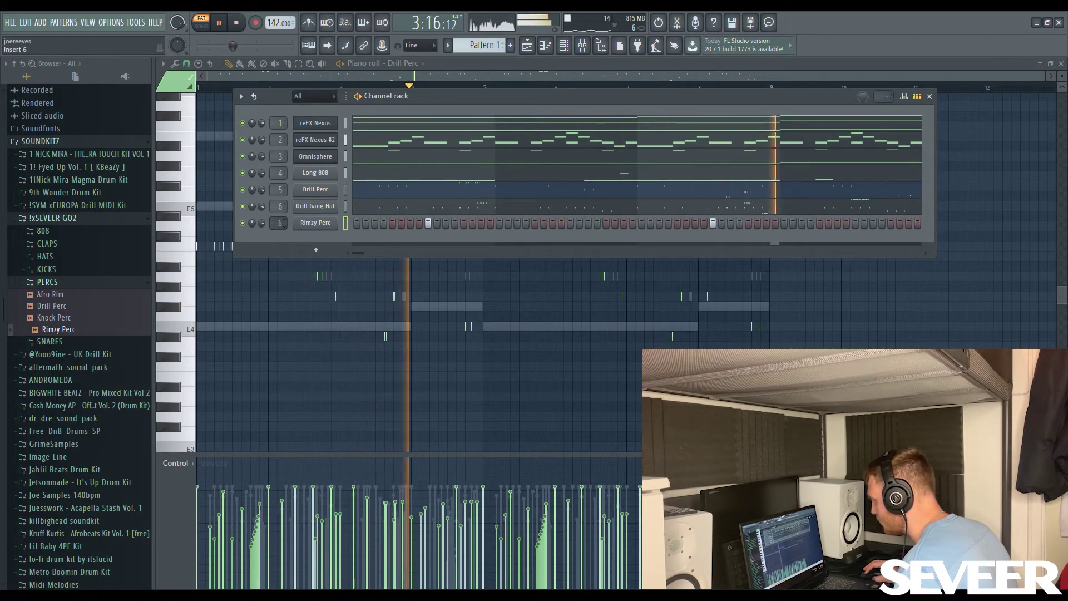
Step: Duplicate the four-bar Rimzy Perc pattern into bars 5 to 8 and check its level in the mixer
right_click(330, 226)
left_click(353, 231)
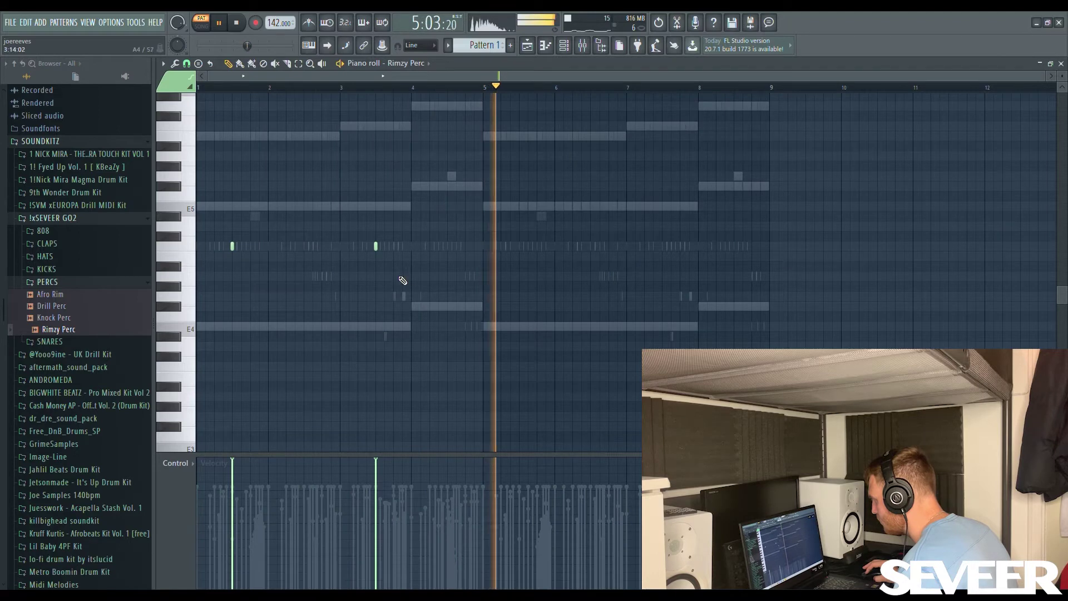
key("ctrl+b")
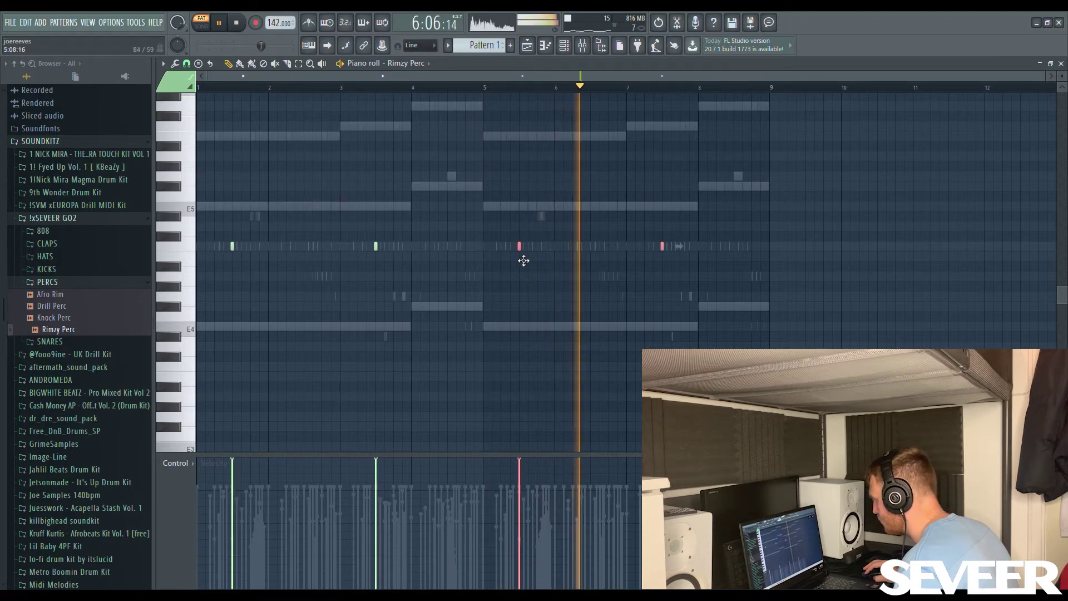
left_click(583, 45)
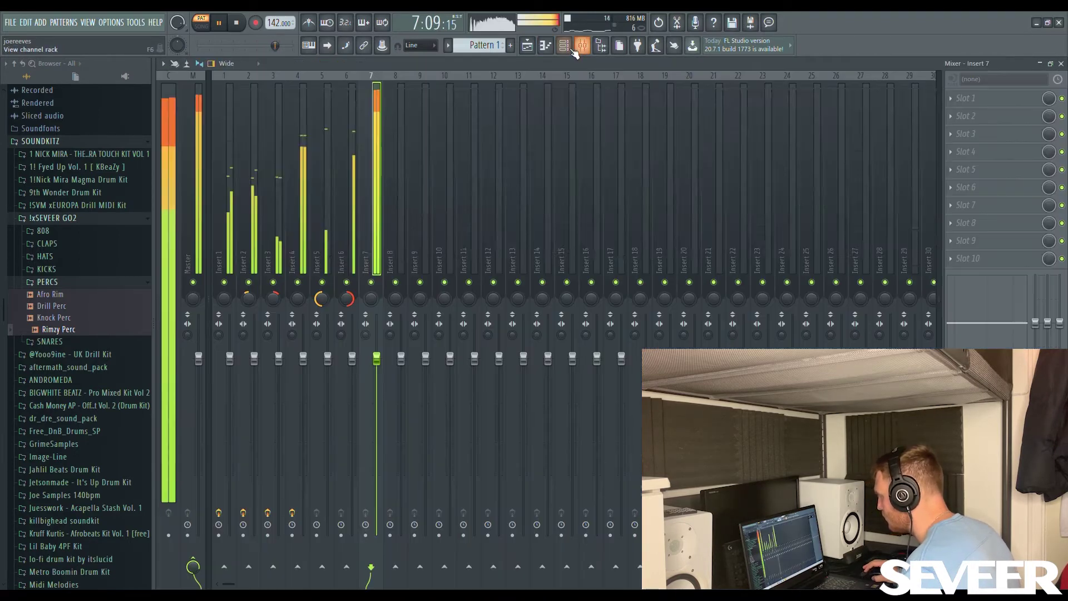
Step: Add Drill Snare from the SNARES folder of the !xSEVEER GO2 kit as a channel on mixer Insert 8
left_click(565, 47)
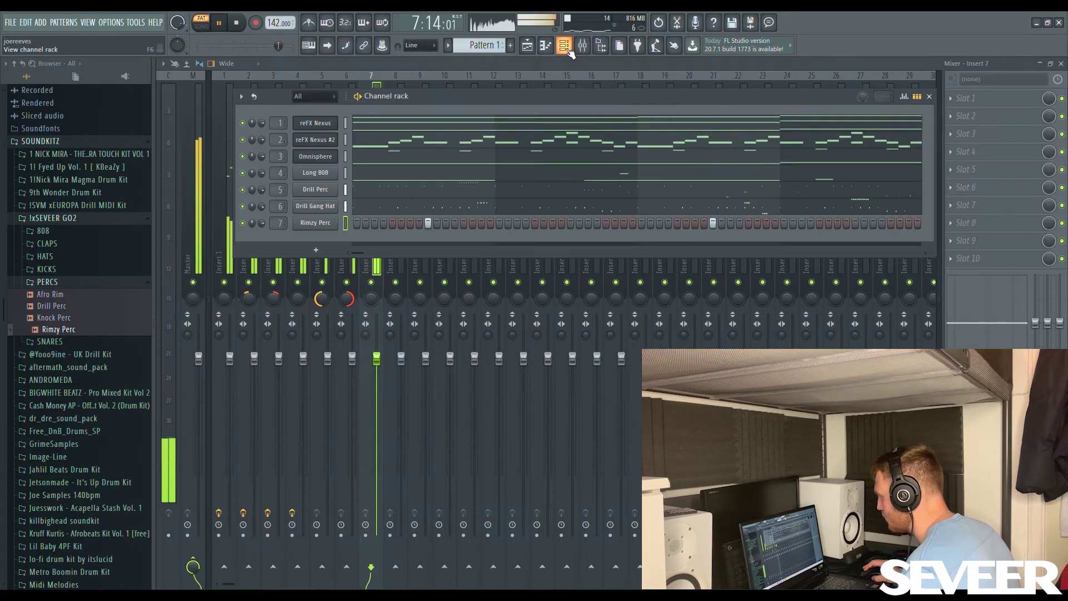
left_click(64, 282)
left_click(60, 295)
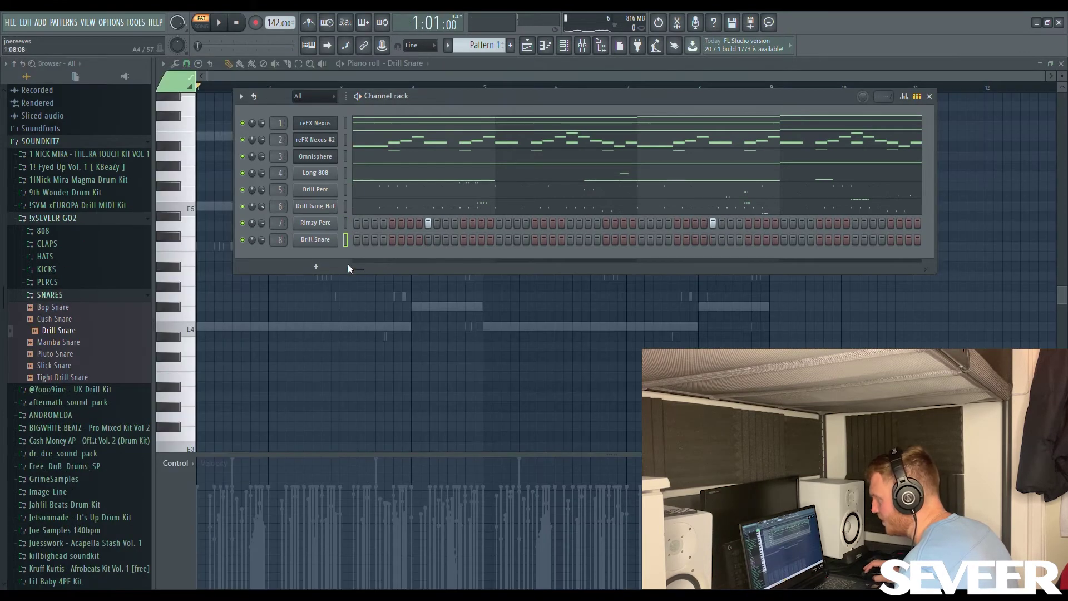
left_click(327, 240)
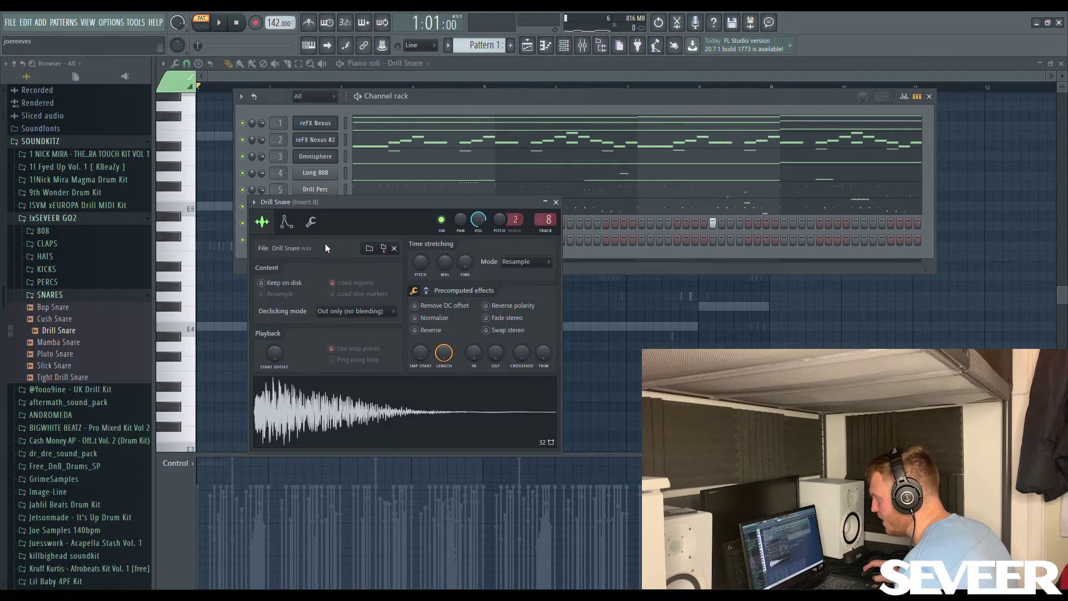
left_click(556, 203)
Step: Load the DRILL SNARE 3 pattern from the !SVM xEUROPA Drill MIDI Kit onto the Drill Snare channel and open its notes
left_click(66, 206)
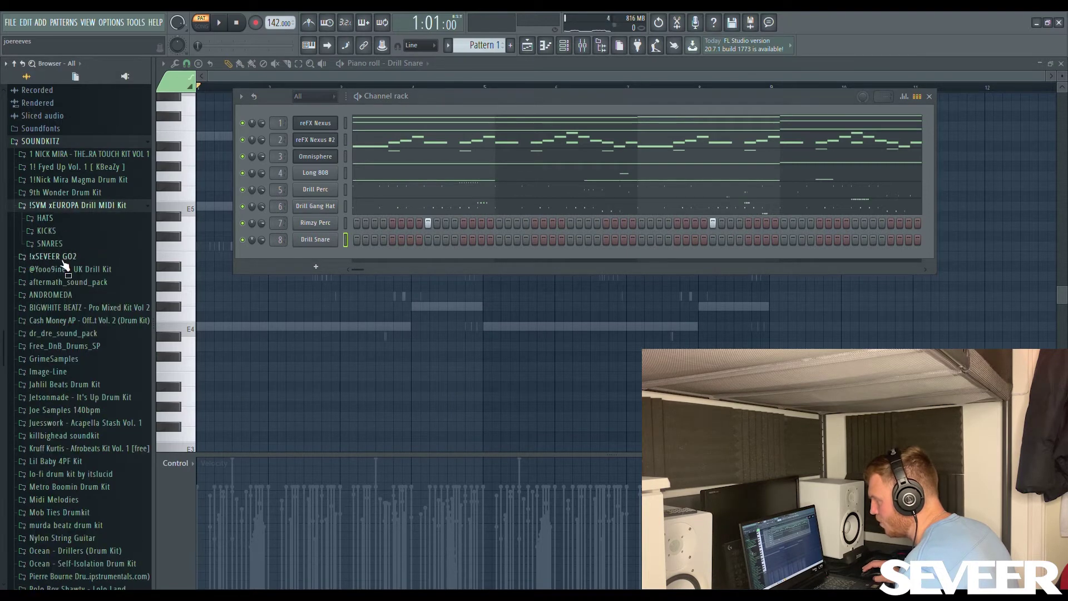
left_click(64, 244)
key("space")
left_click_drag(83, 279, 419, 260)
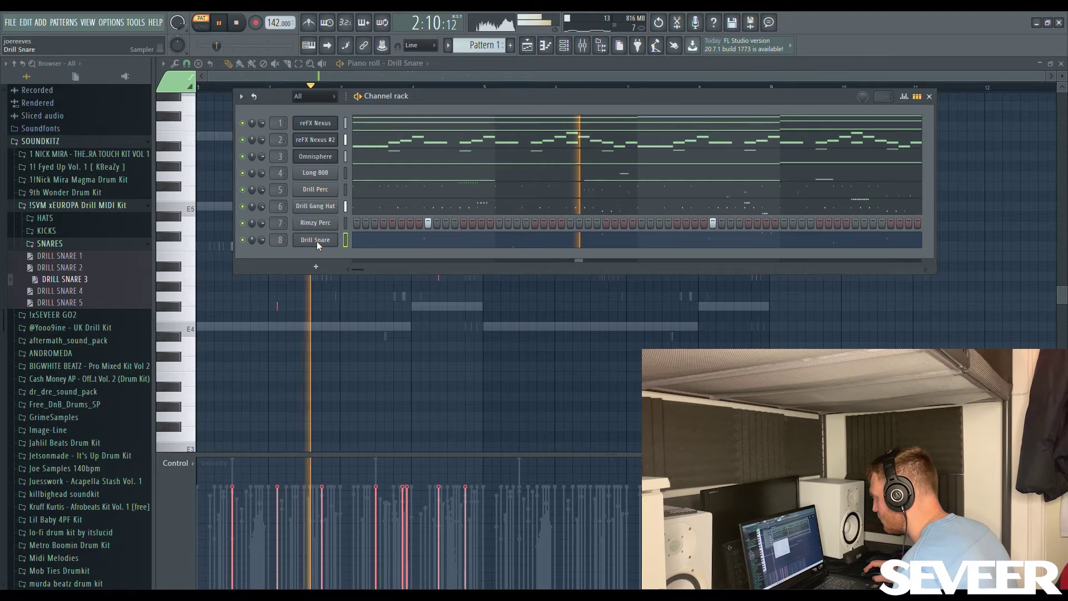
left_click(363, 243)
left_click(371, 245)
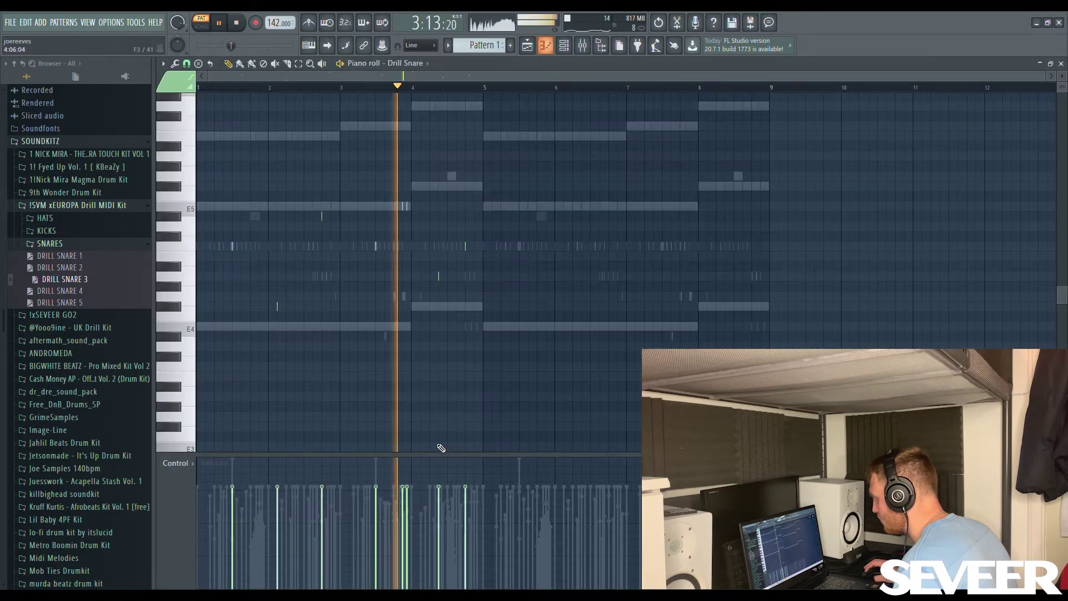
Step: Raise the Drill Snare notes' velocities to maximum and duplicate the four-bar pattern into bars 5 to 8
left_click_drag(477, 430, 223, 434)
left_click_drag(537, 362, 192, 86, "ctrl")
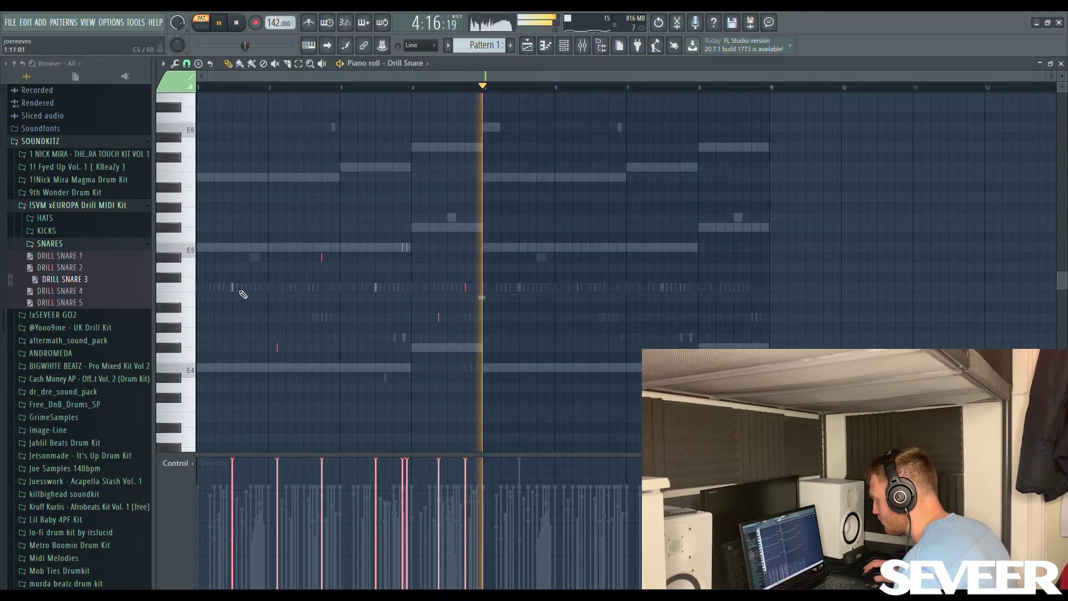
key("ctrl+b")
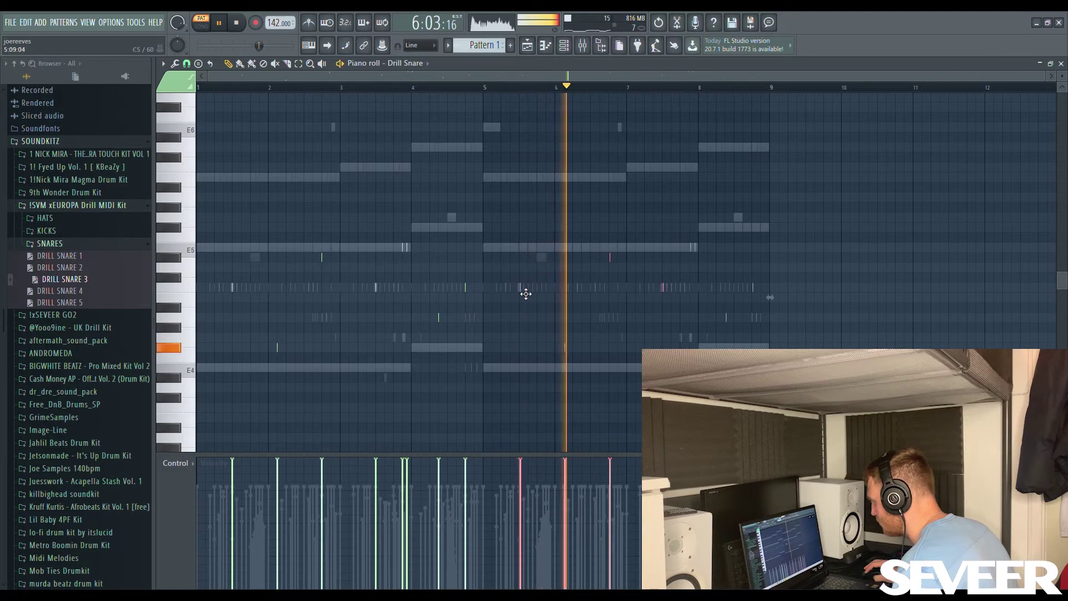
Step: Lengthen all Drill Snare notes and lower the high notes late in bars 2 and 6 to D5
scroll(525, 311, "up", 2, "ctrl")
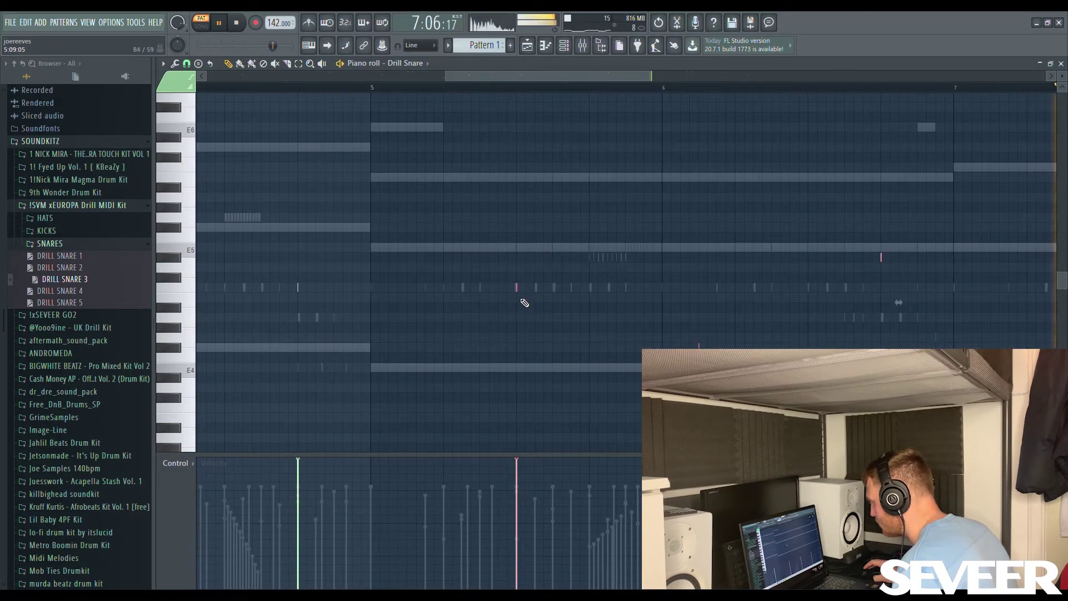
left_click_drag(906, 424, 192, 100, "ctrl")
scroll(240, 306, "down", 2, "ctrl")
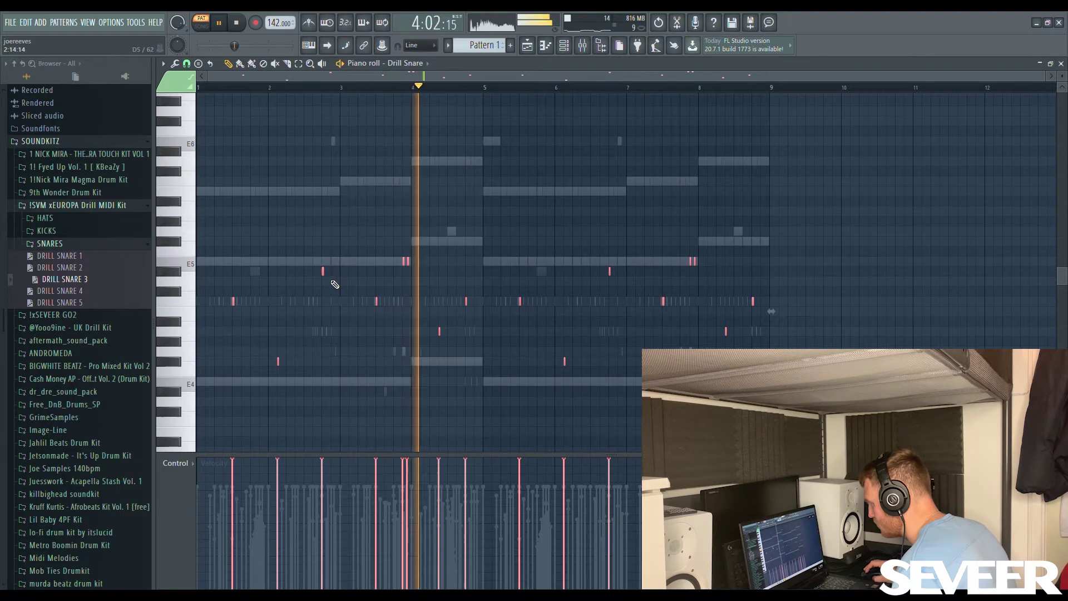
left_click_drag(322, 272, 324, 281)
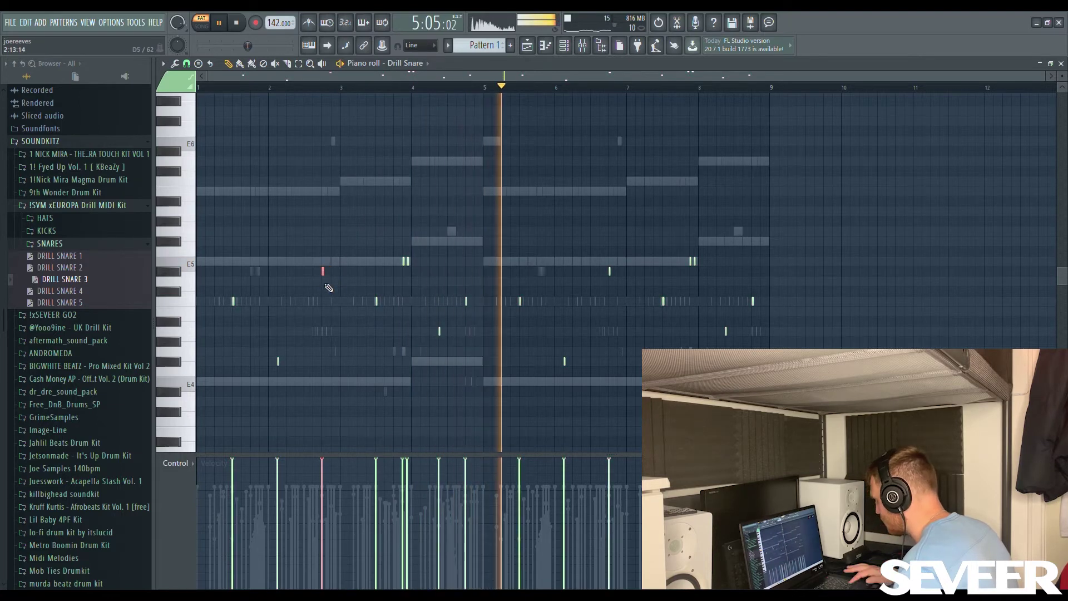
left_click(609, 280)
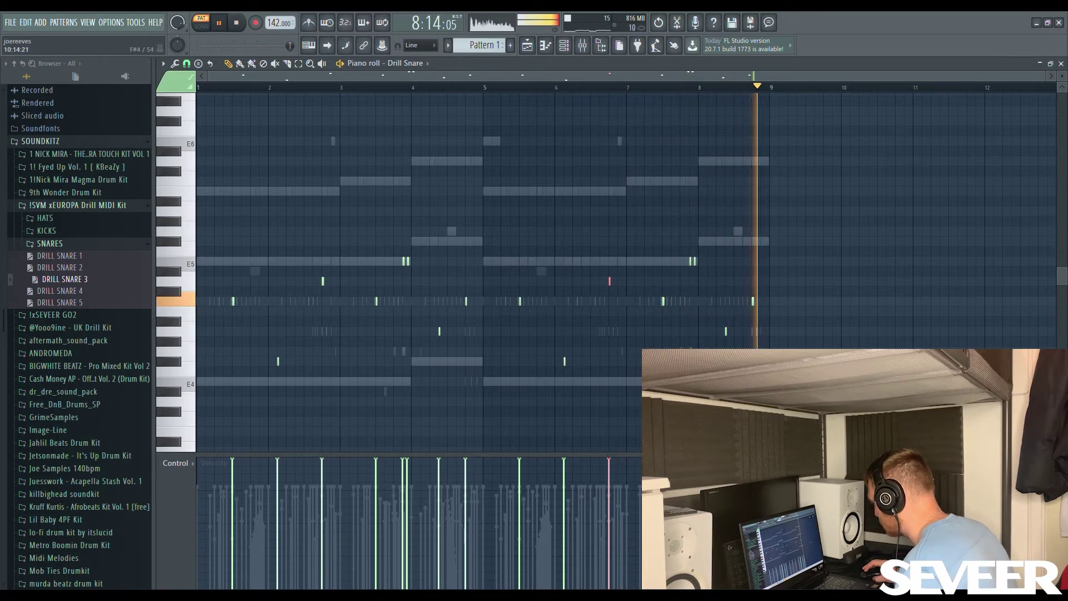
Step: Add Pluto Snare from the !xSEVEER GO2 kit as a channel and place a hit on step 3 of bar 1
key("space")
left_click(53, 314)
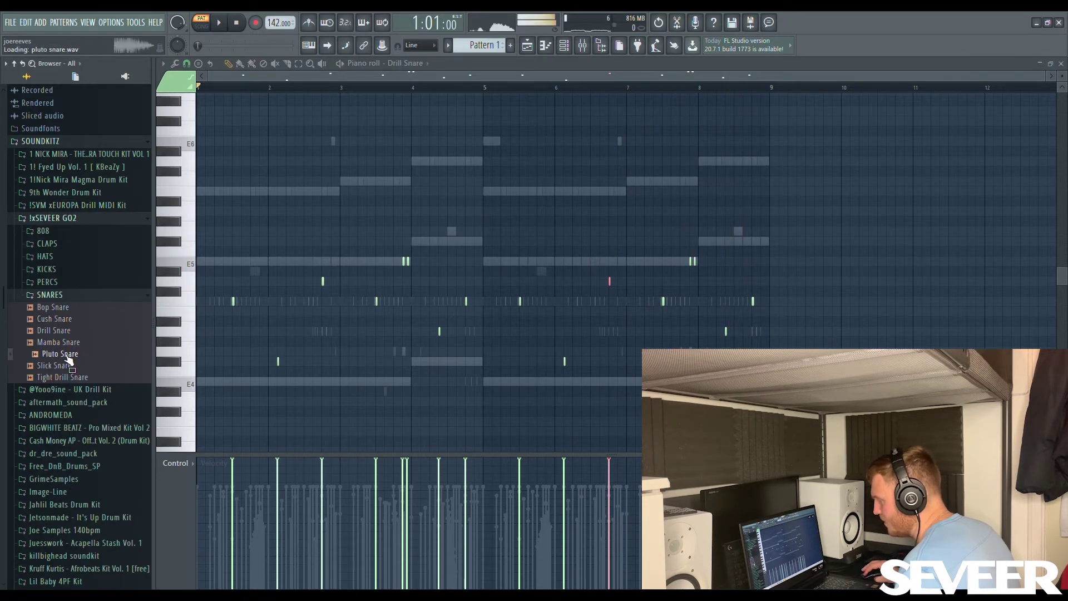
key("space")
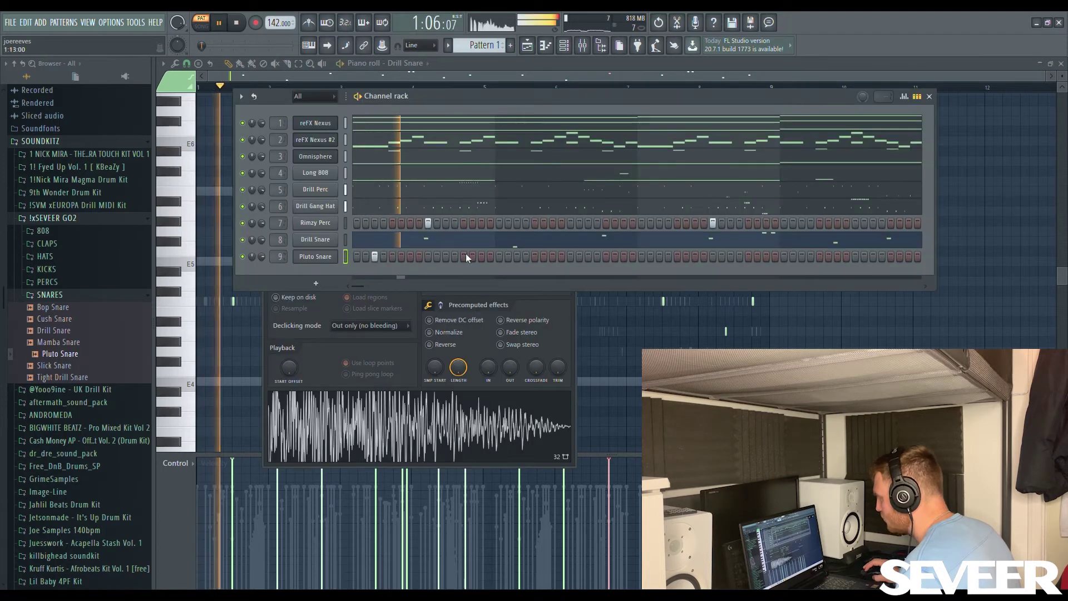
Step: Add Pluto Snare hits on steps 11 and 12 of bar 2, step 15 of bar 3, and steps 3 and 15 of bar 4
left_click(588, 257)
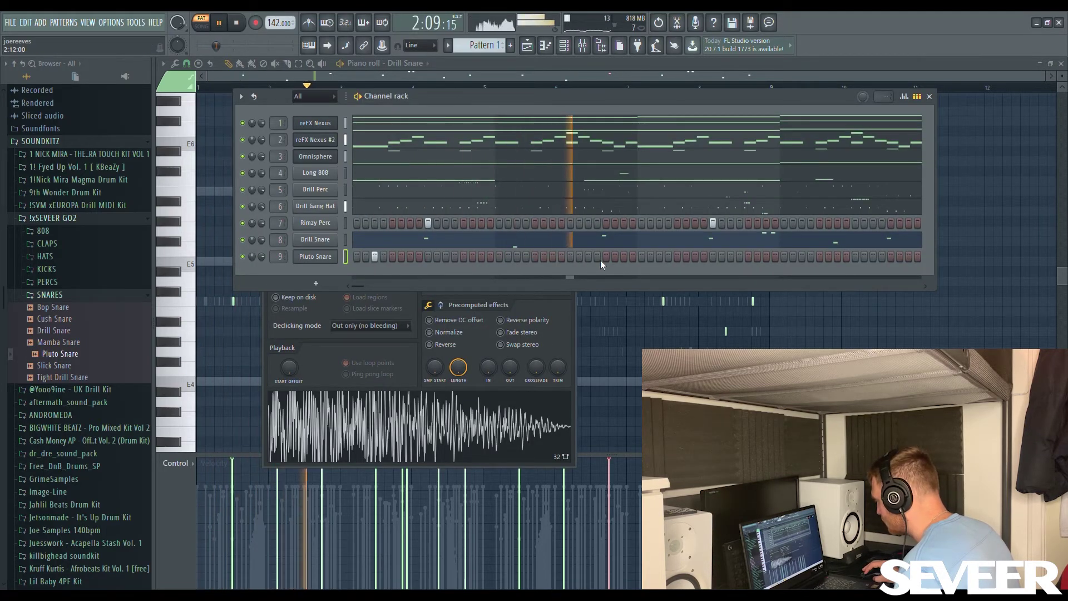
left_click(597, 256)
left_click(766, 257)
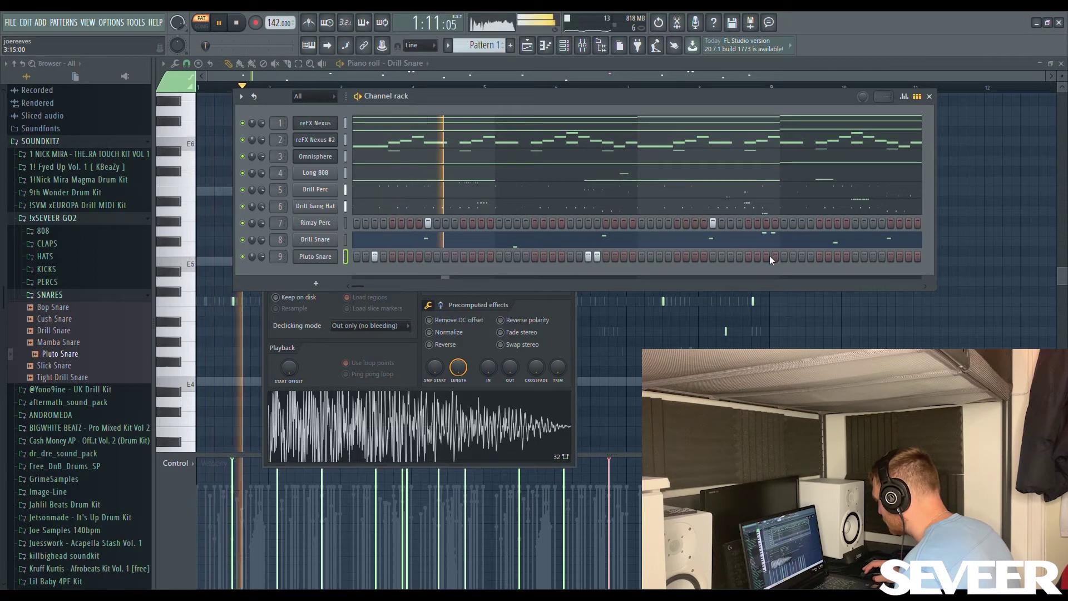
left_click(801, 257)
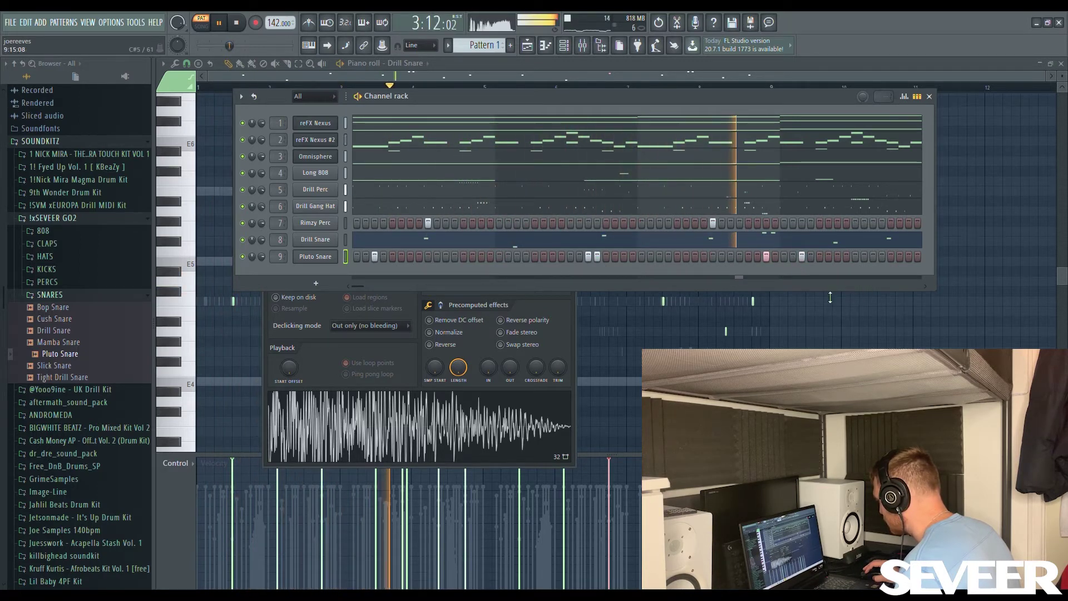
left_click(908, 256)
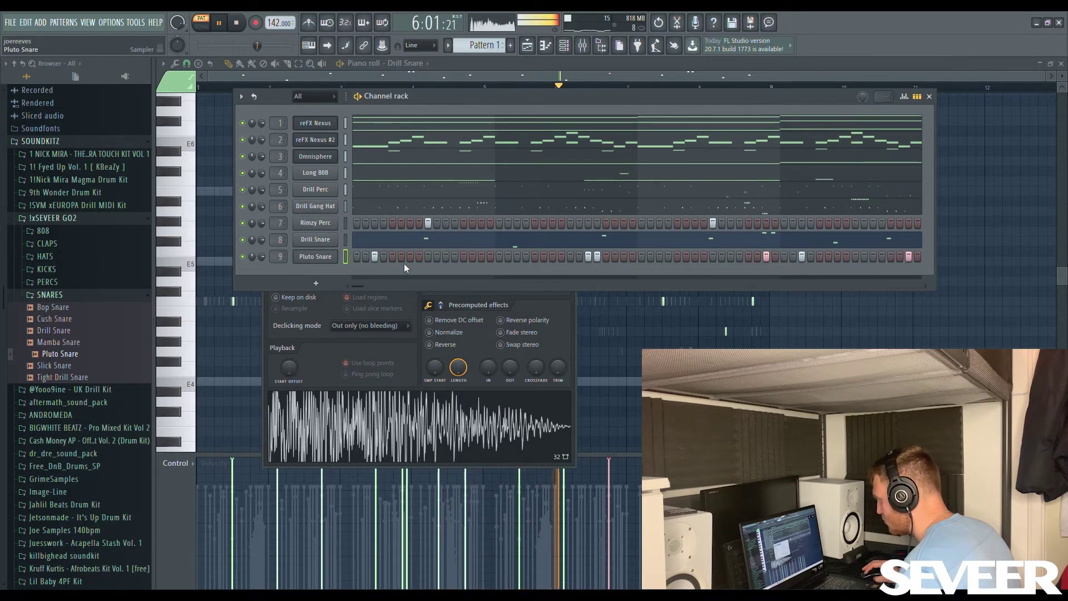
Step: Duplicate all the Pluto Snare hits from bars 1 to 4 into bars 5 to 8
key("F7")
left_click_drag(548, 333, 126, 212)
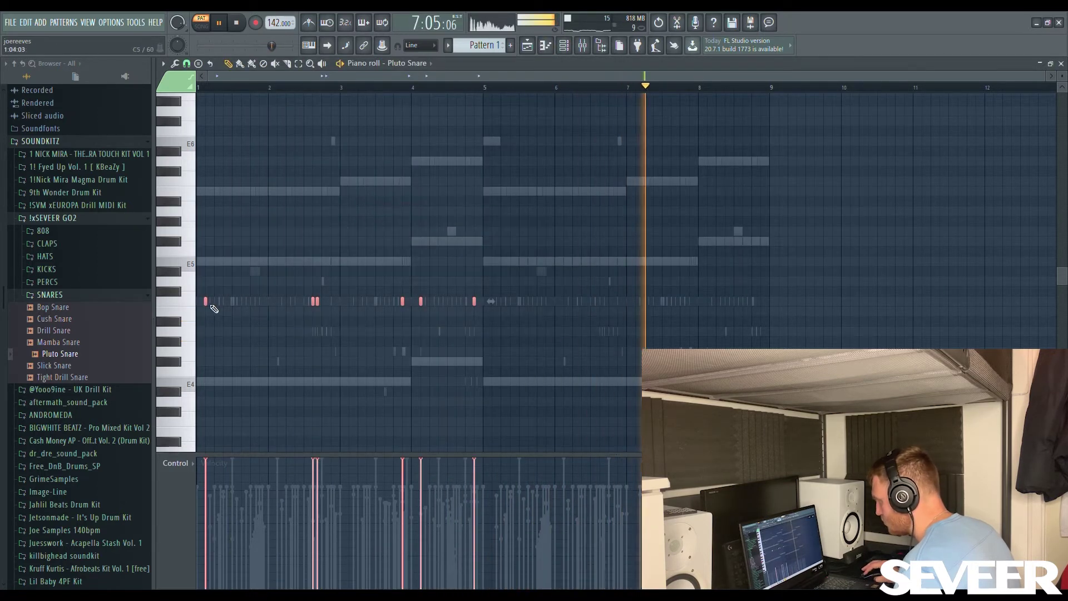
left_click_drag(209, 303, 499, 302)
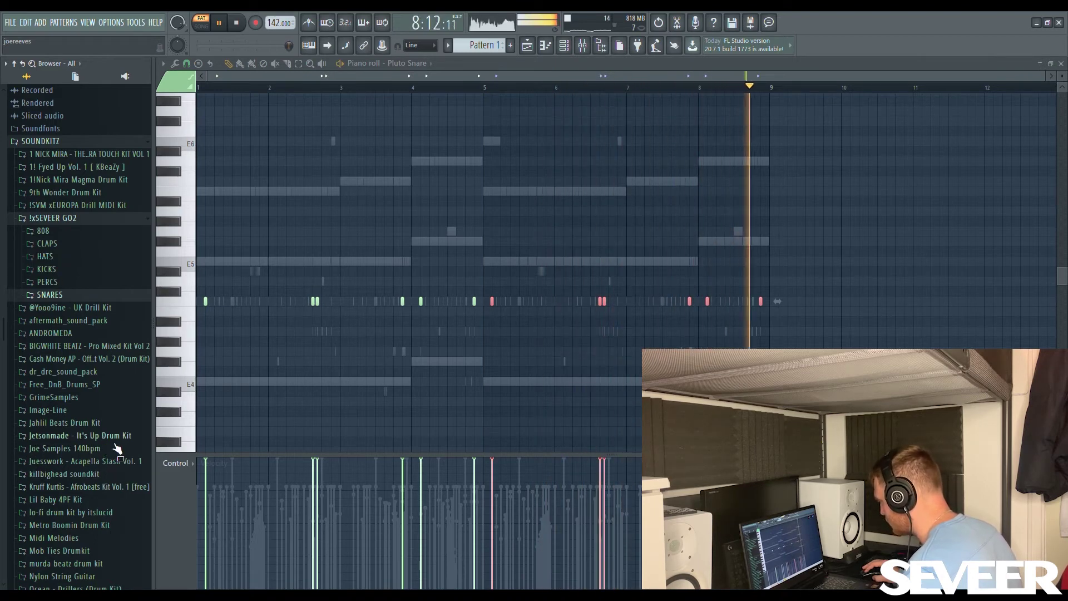
left_click(61, 308)
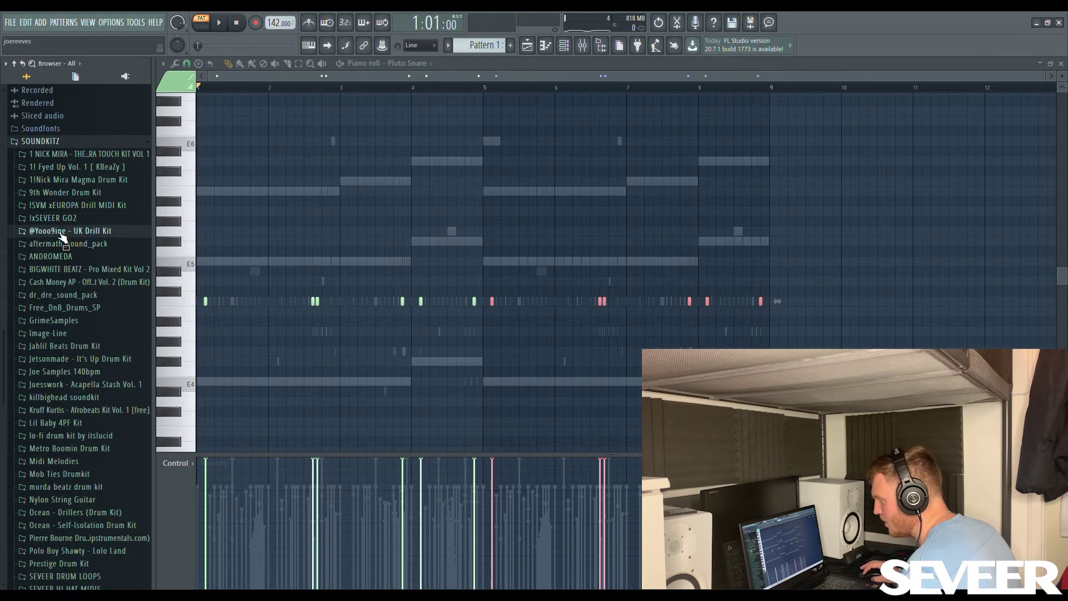
left_click(57, 450)
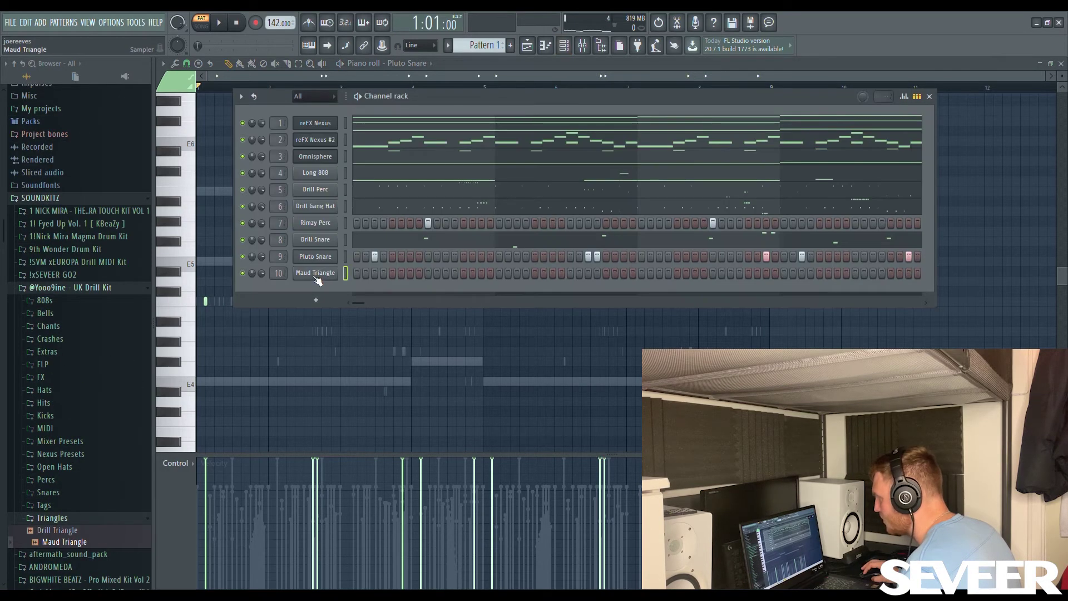
left_click(315, 272)
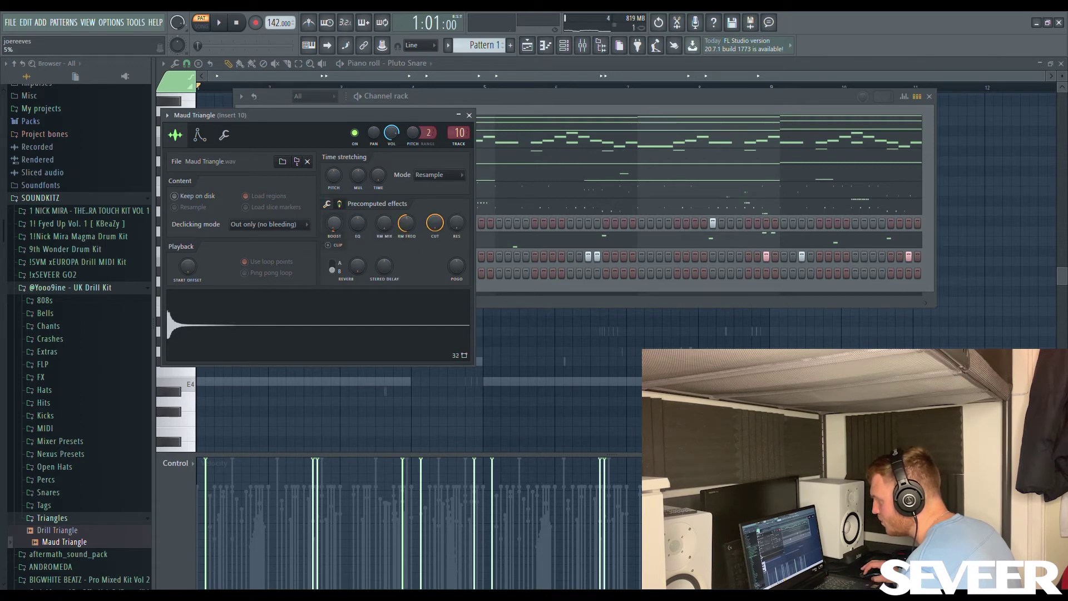
key("Escape")
Step: Place Maud Triangle hits on step 5 of bar 2 and step 11 of bar 4 while auditioning the pattern
key("space")
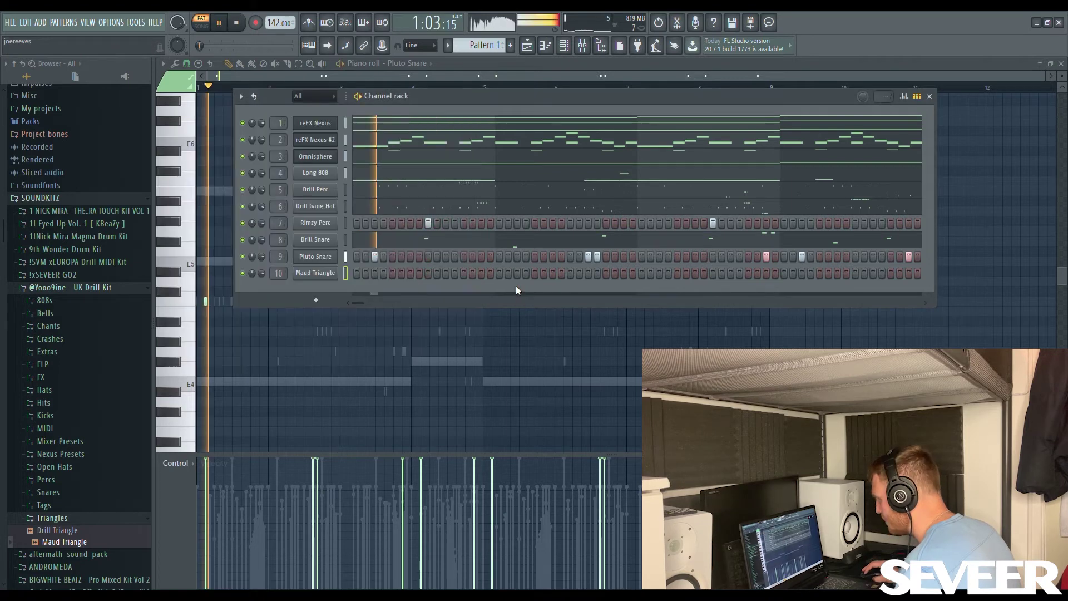
left_click(535, 273)
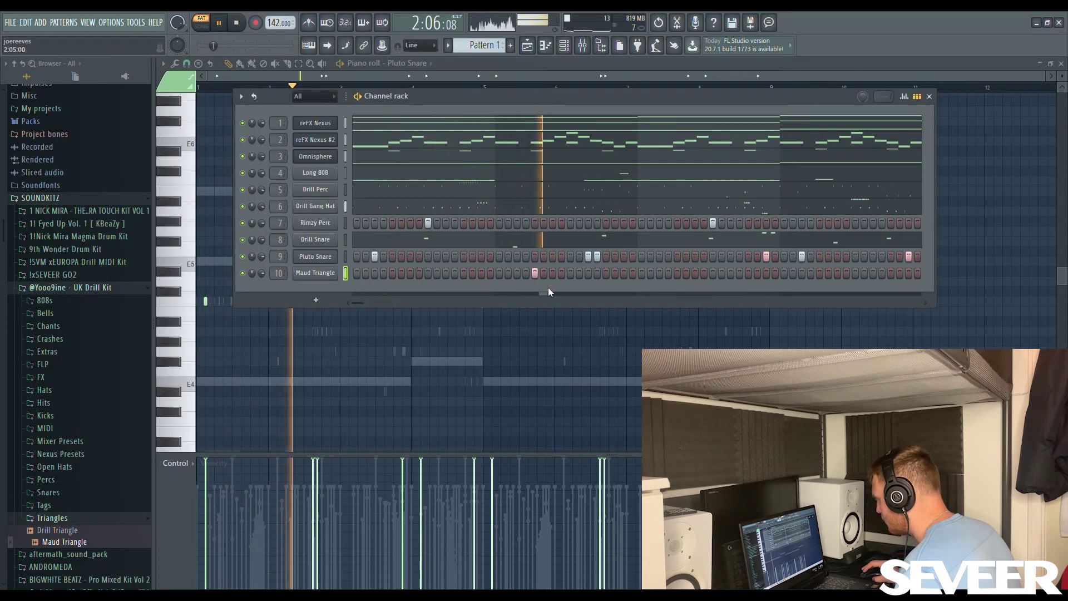
left_click(819, 273)
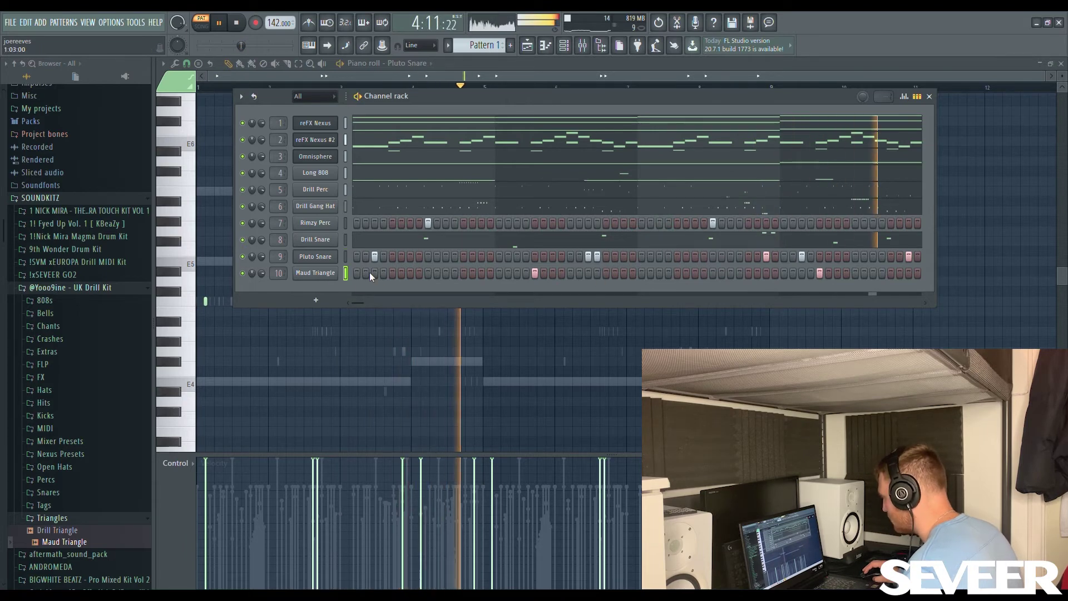
left_click(873, 273)
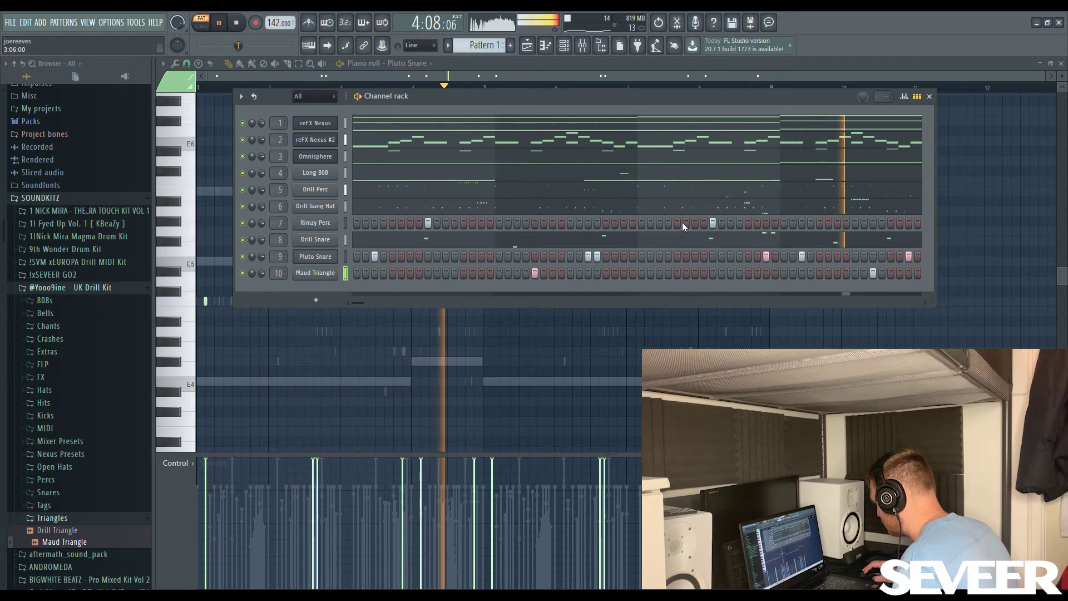
key("space")
scroll(77, 334, "down", 3)
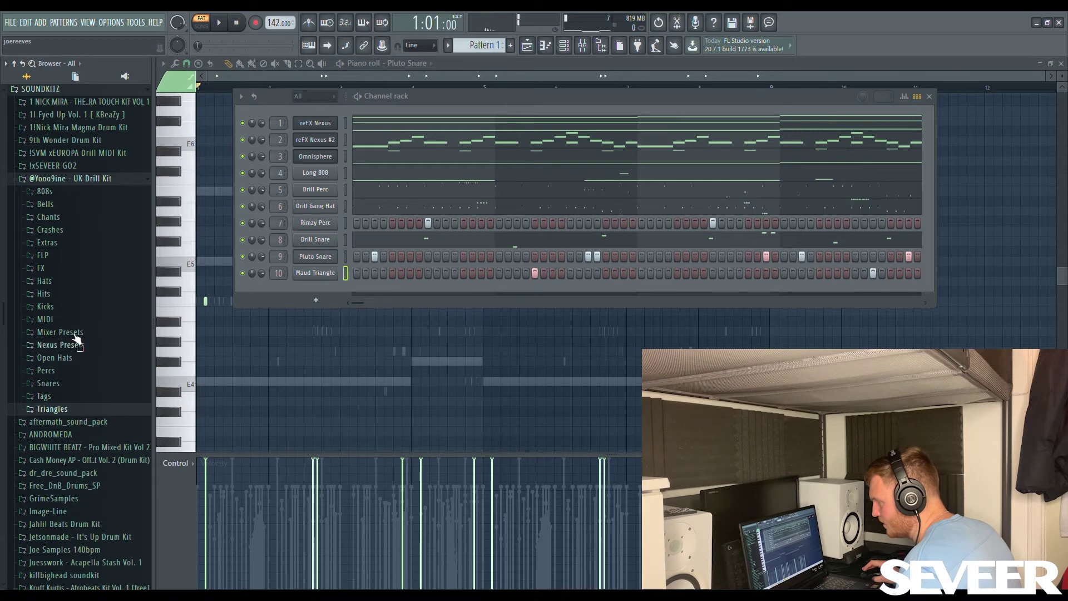
left_click(65, 179)
left_click(74, 460)
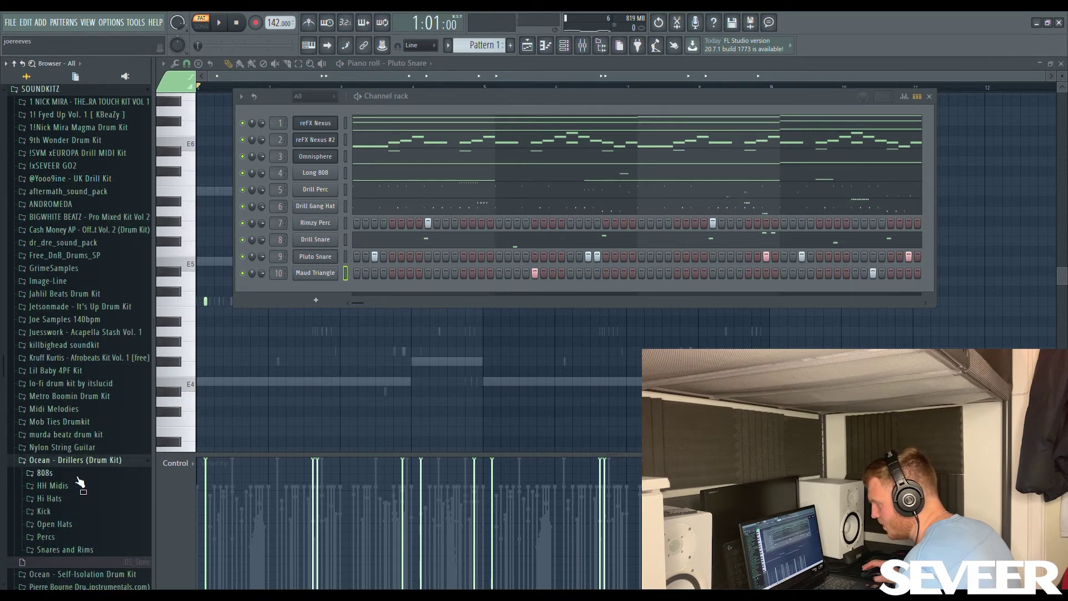
left_click(71, 527)
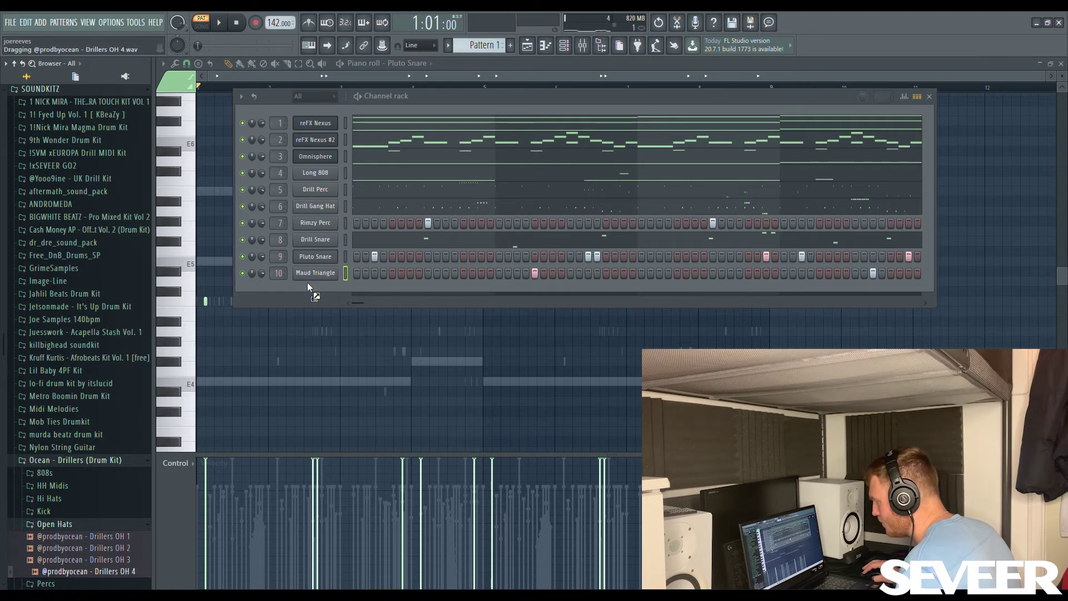
left_click_drag(308, 285, 309, 287)
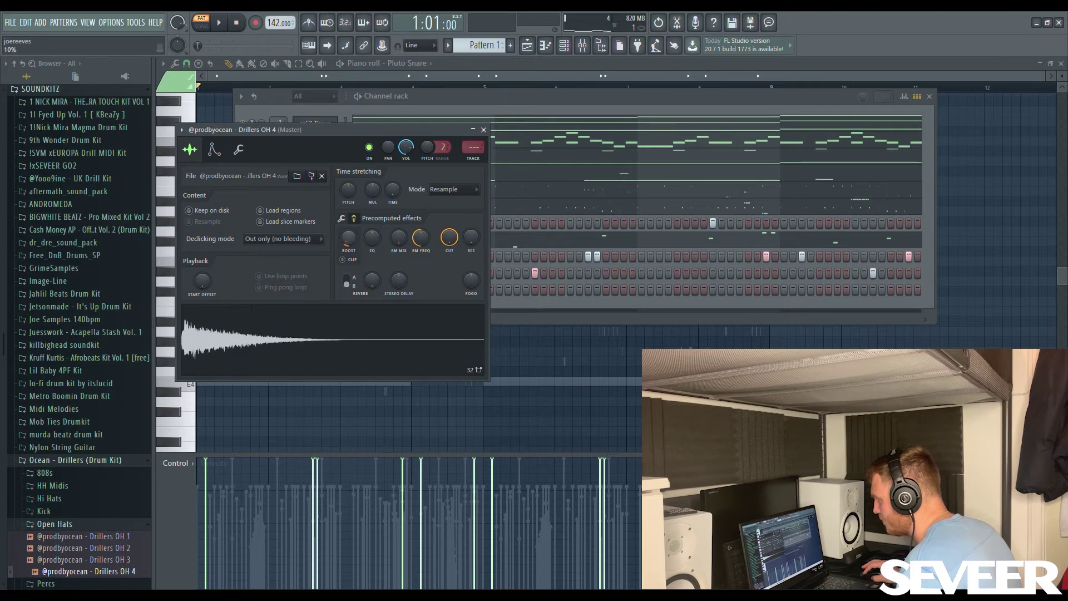
left_click(483, 129)
Step: Listen to the pattern with the open hat and check the Rimzy Perc sampler settings
key("space")
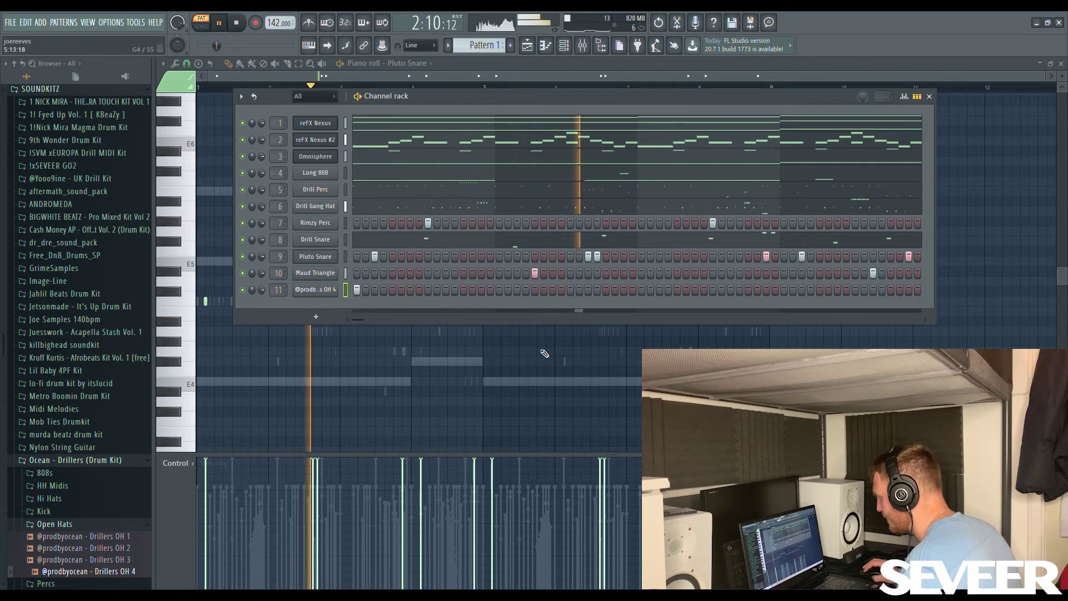
left_click(315, 225)
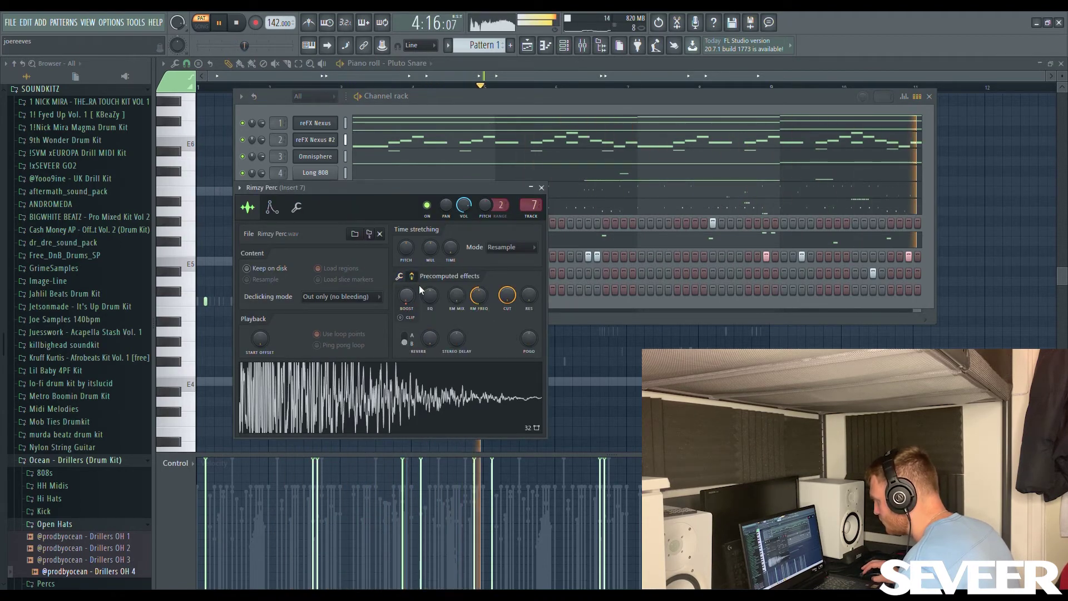
left_click(542, 188)
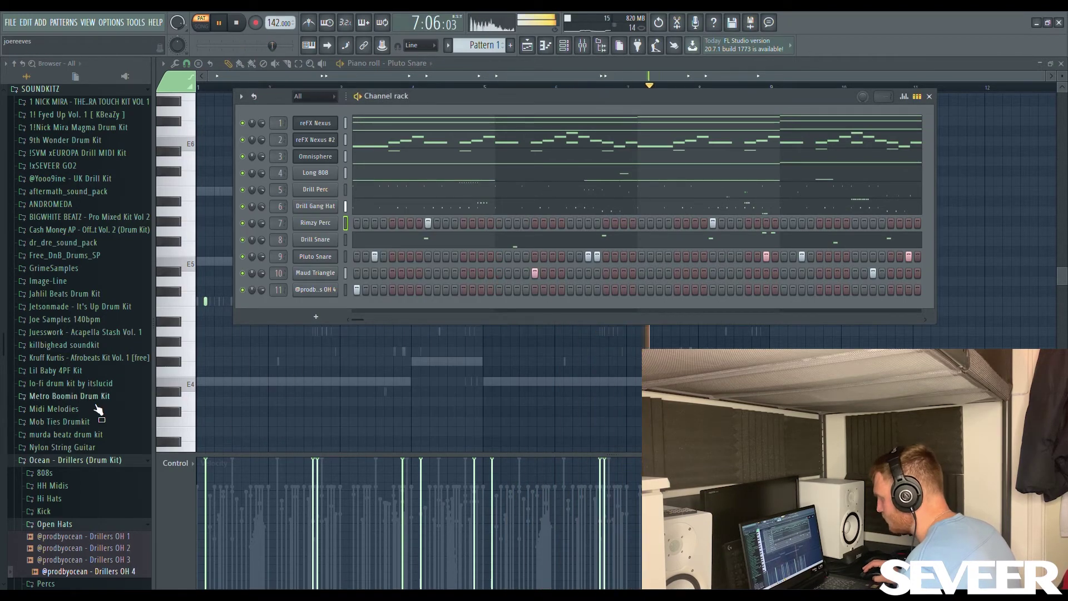
Step: Add Drill Kick from the kicks of the !xSEVEER GO2 kit as a channel routed to mixer Insert 12
left_click(90, 457)
scroll(88, 429, "up", 3)
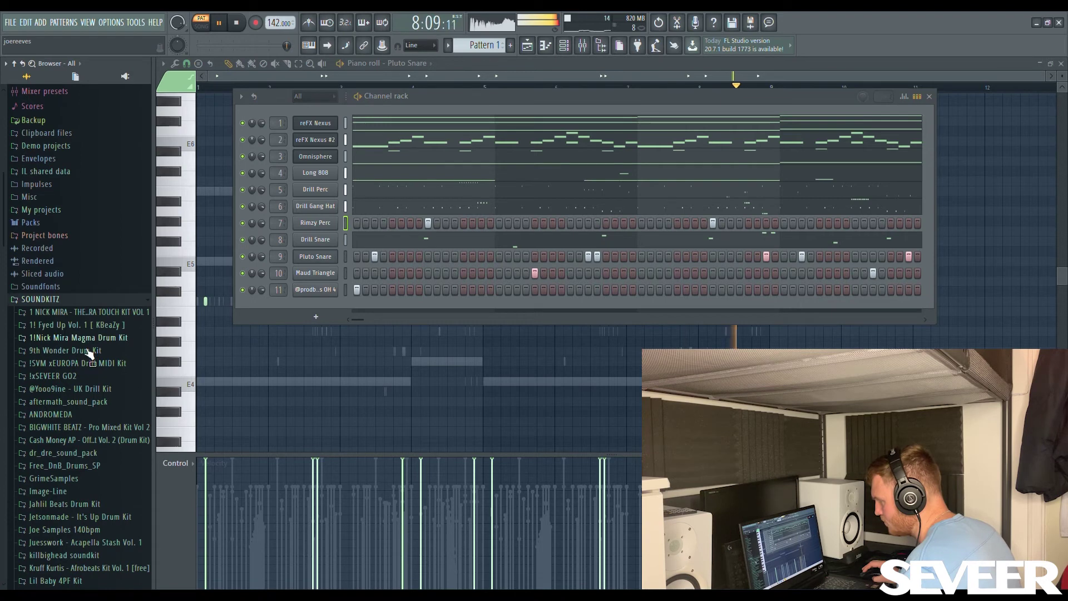
key("space")
left_click(53, 376)
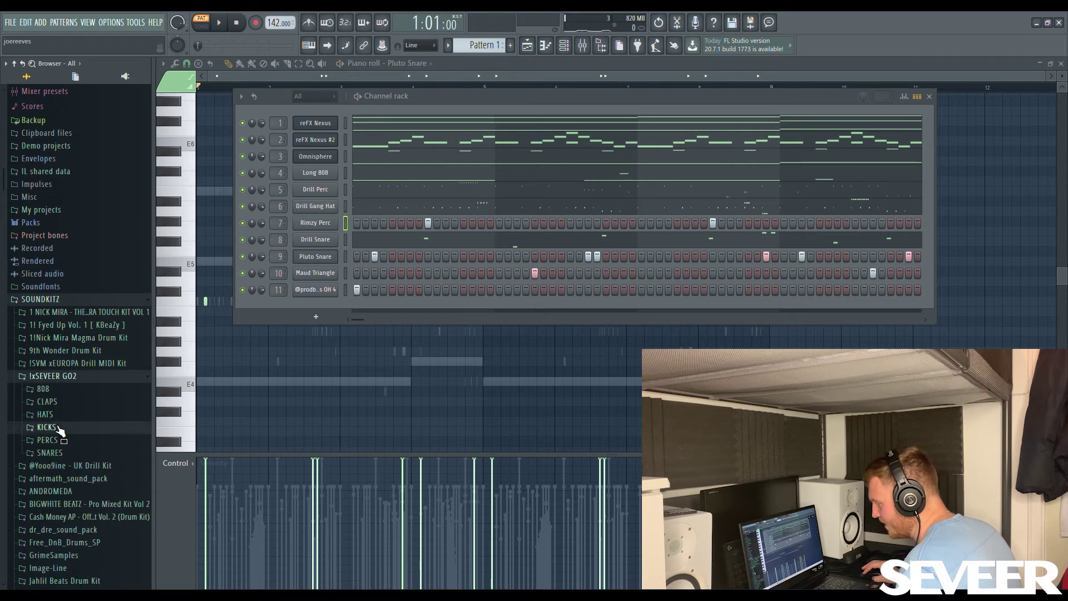
left_click(47, 428)
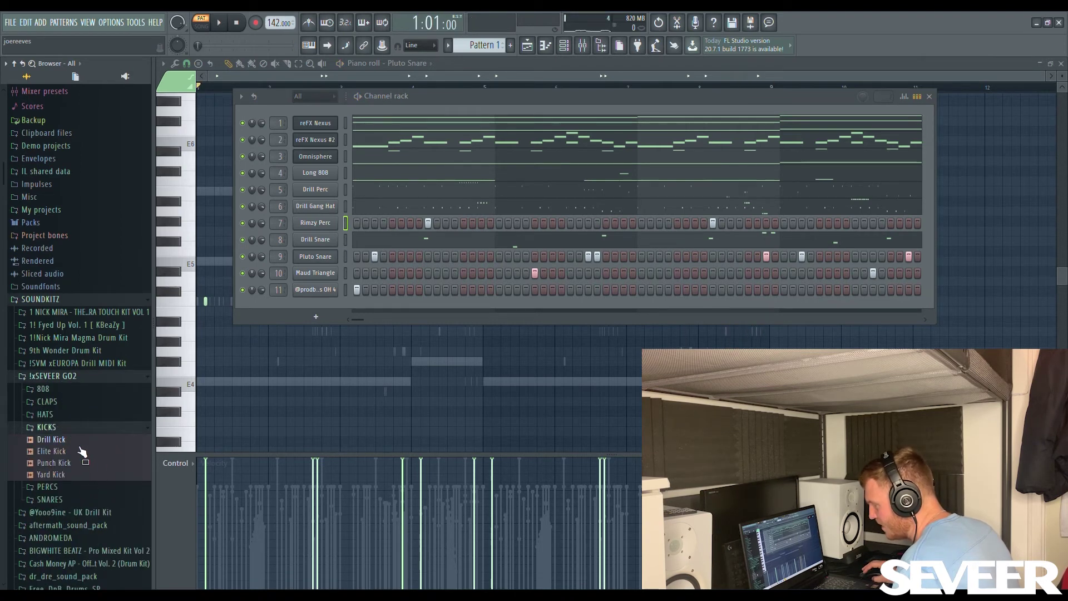
left_click_drag(326, 303, 294, 310)
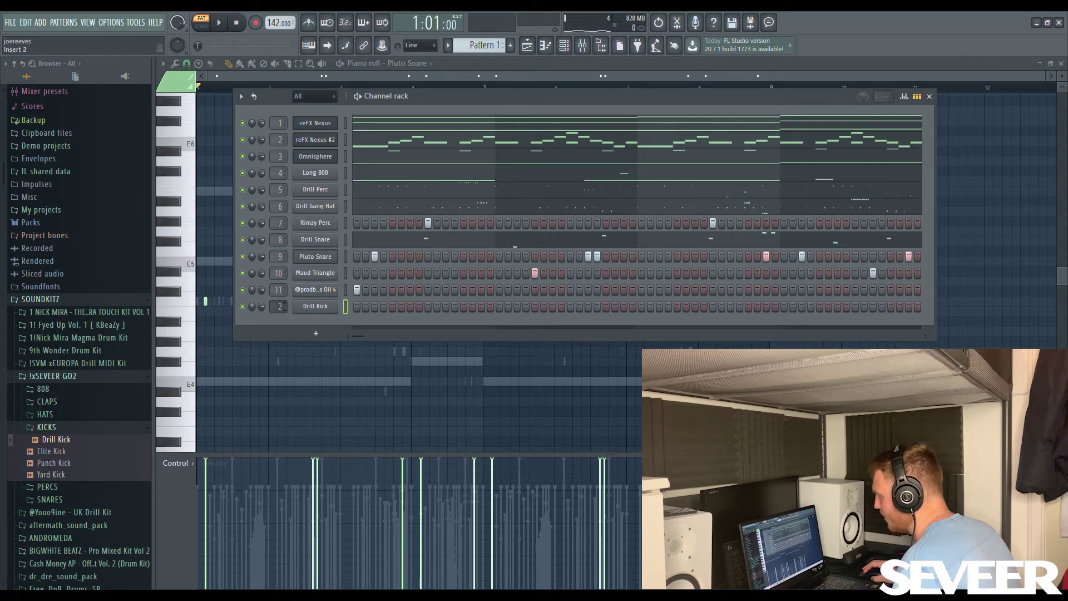
Step: Program Drill Kick hits in the piano roll for bars 1 to 4 and repeat them in bars 5 to 8
left_click(486, 87)
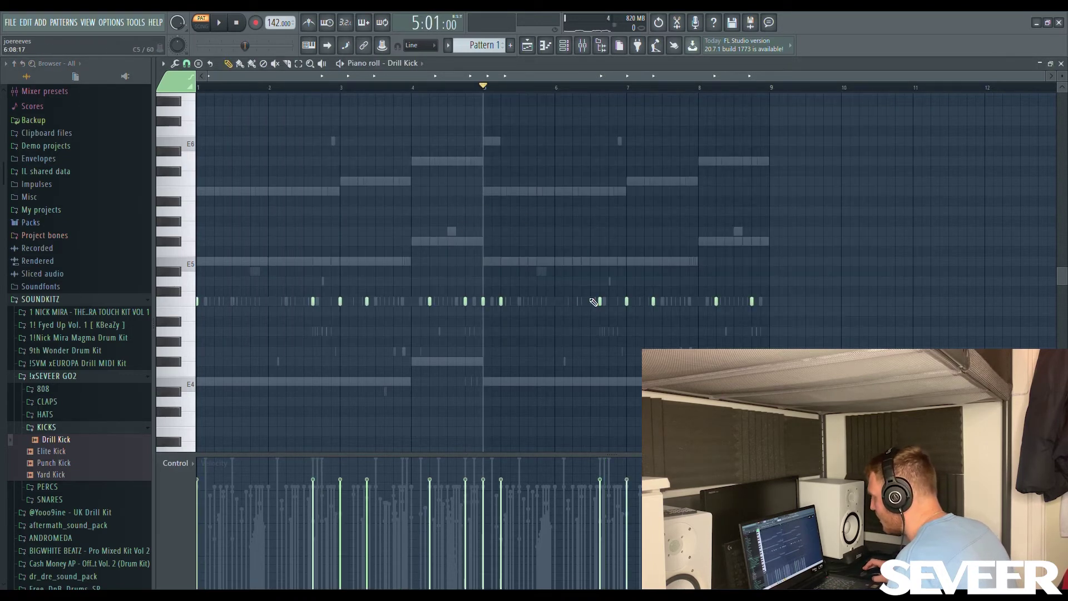
scroll(606, 260, "up", 2)
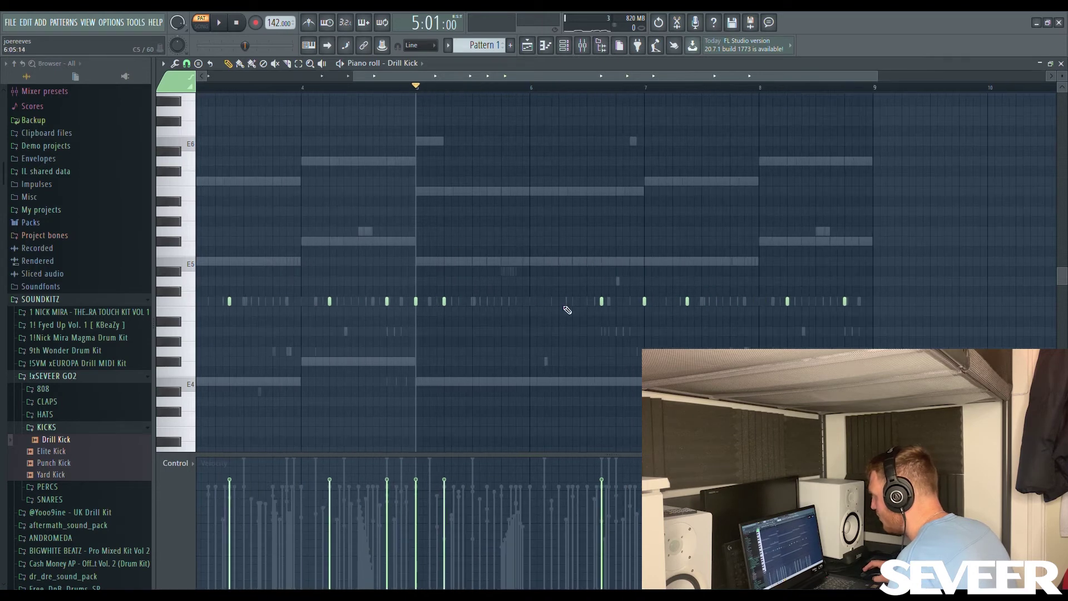
scroll(357, 302, "down", 2)
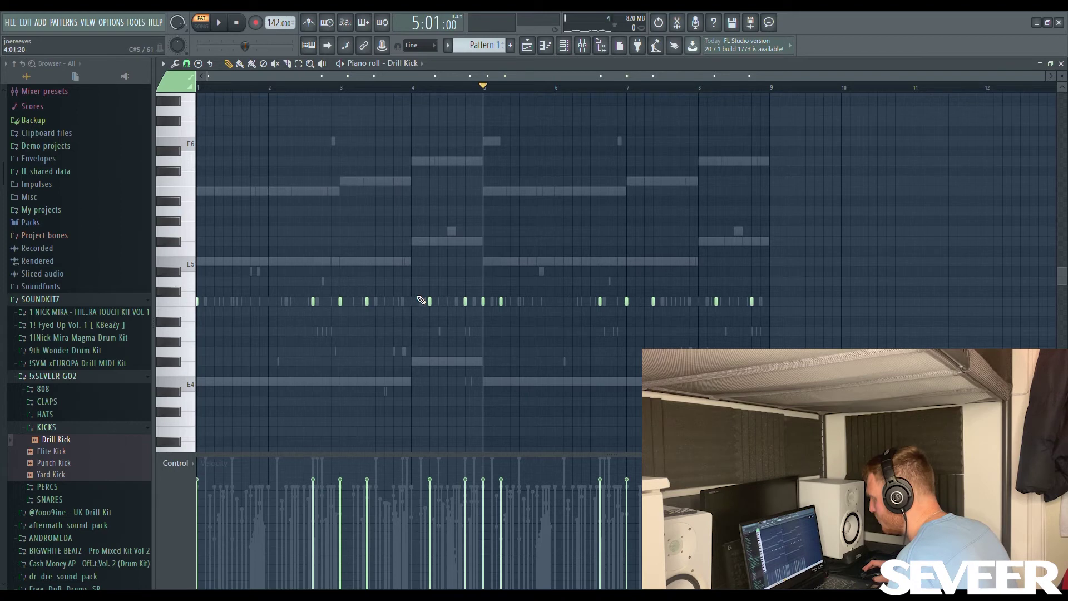
Step: Add Drill Kick hits on step 11 of bar 5, step 13 of bar 7 and step 9 of bar 8, and delete bar 6's hit
key("space")
scroll(490, 298, "up", 2)
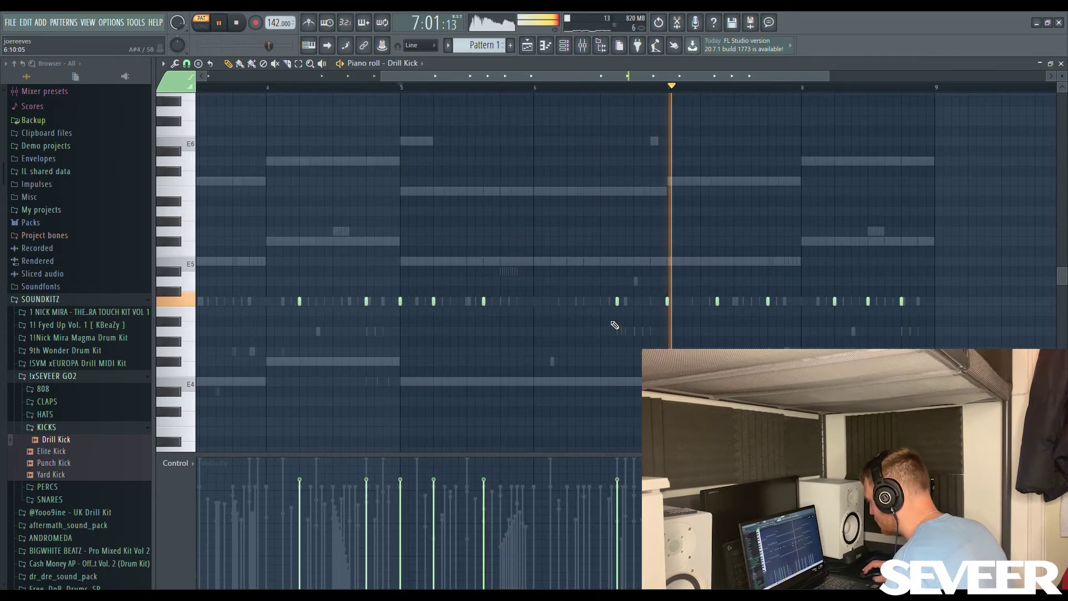
right_click(619, 303)
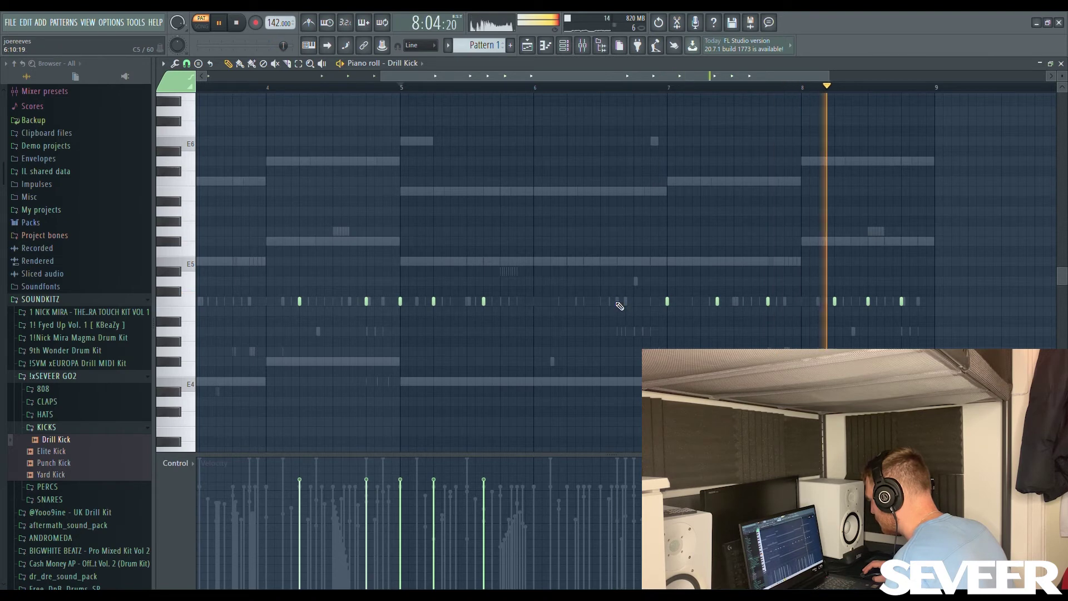
key("space")
scroll(408, 240, "down", 2)
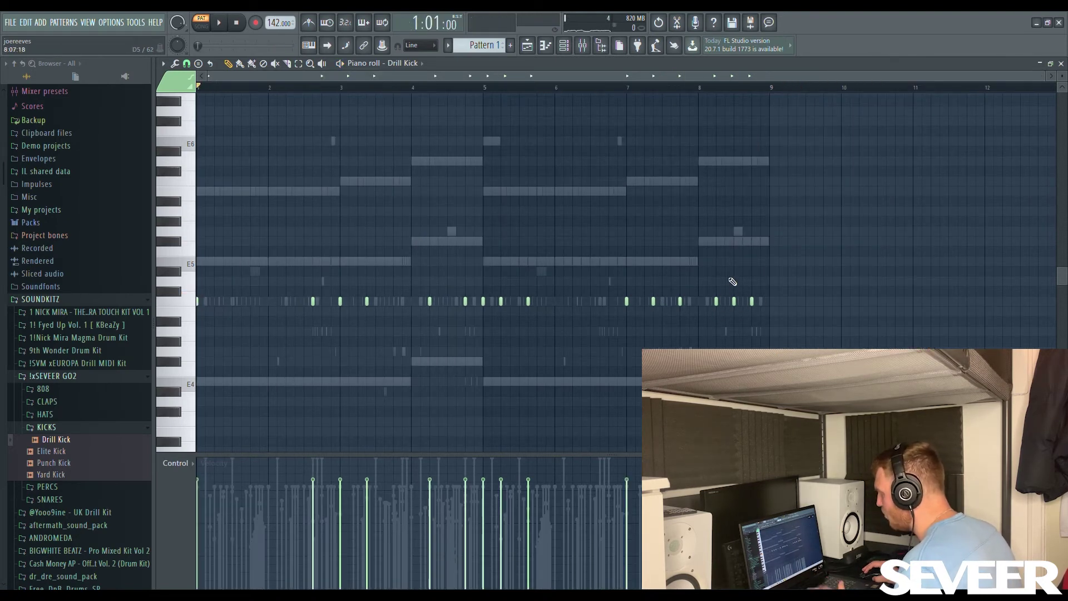
Step: Split Pattern 1 into one pattern per channel and arrange the resulting patterns in the playlist
key("space")
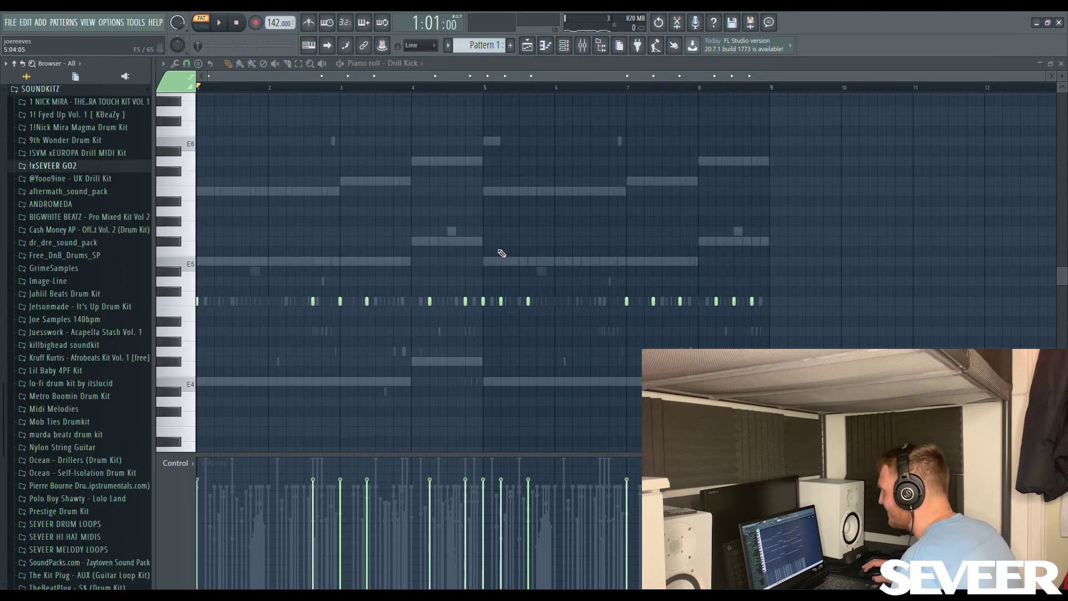
left_click(528, 49)
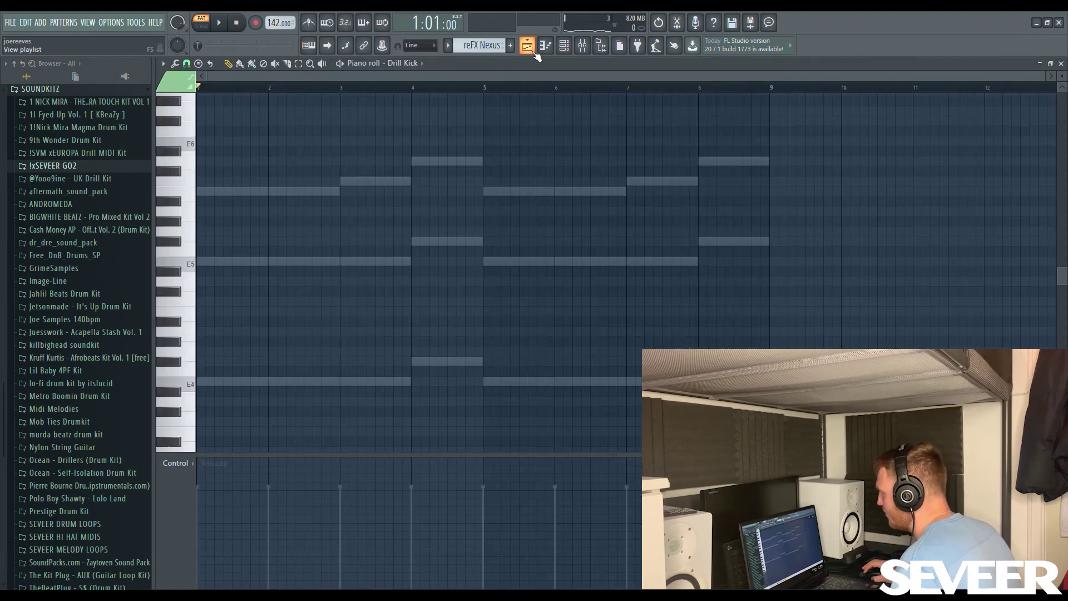
left_click(529, 48)
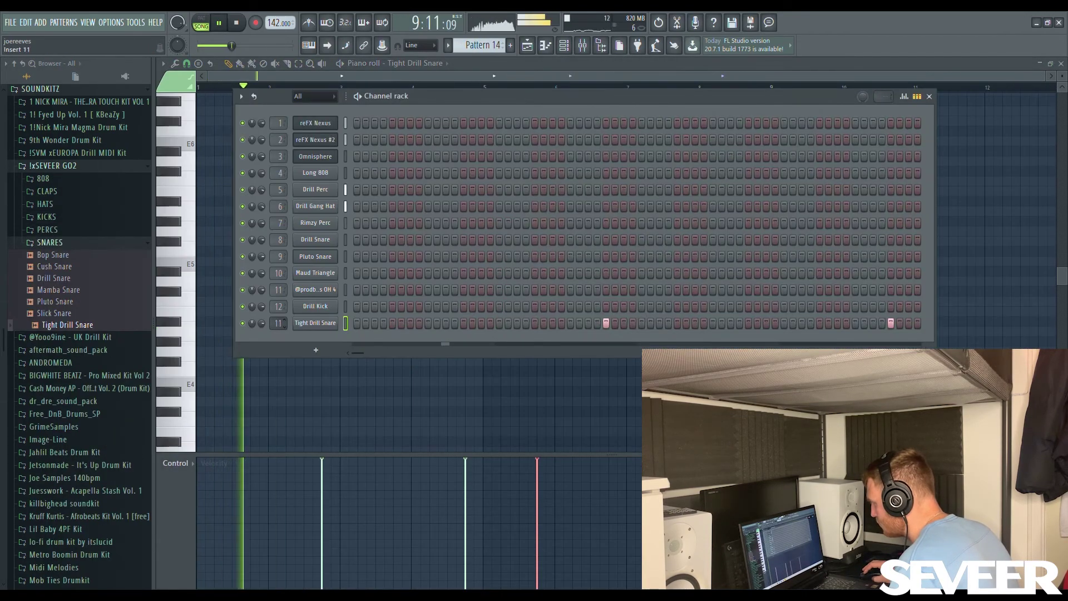
Step: Move the copied Tight Drill Snare hits of Pattern 14 to step 13 of bars 6 and 8
key("F6")
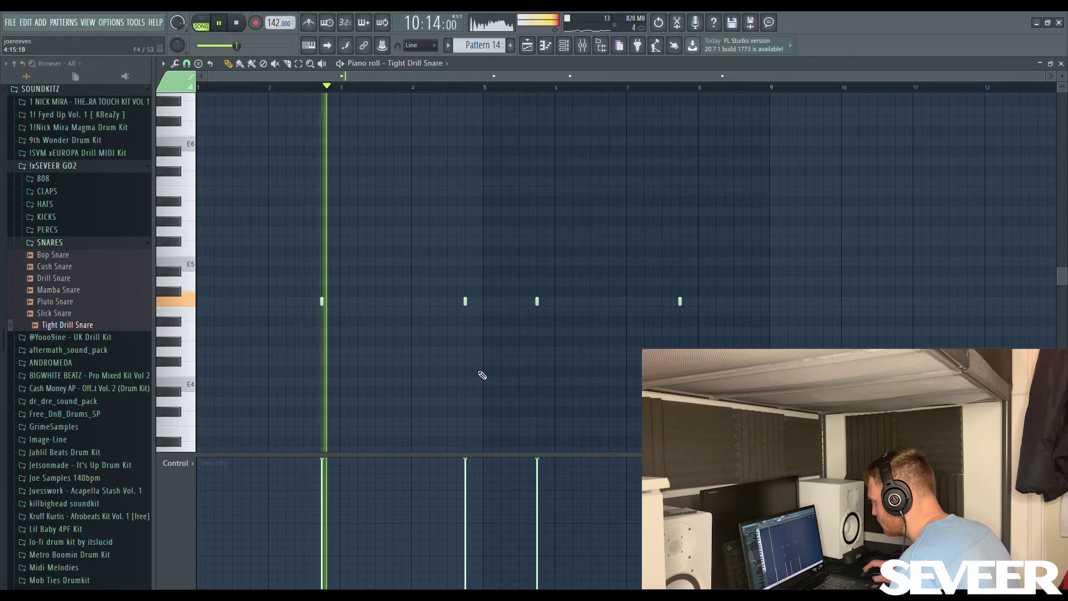
left_click_drag(722, 309, 616, 312)
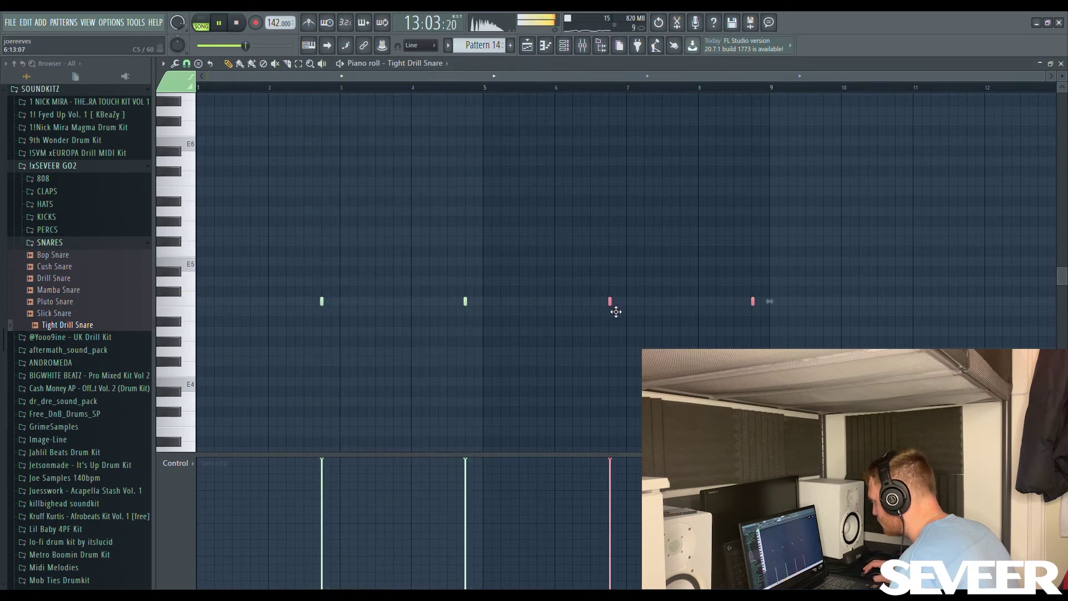
left_click(545, 47)
Step: Place Pattern 14 clips on Track 13 from bar 9 and fill bars 41 to 48 with copied reFX Nexus, Long 808 and drum clips
left_click(467, 472)
left_click_drag(495, 473, 609, 485)
key("ctrl+b")
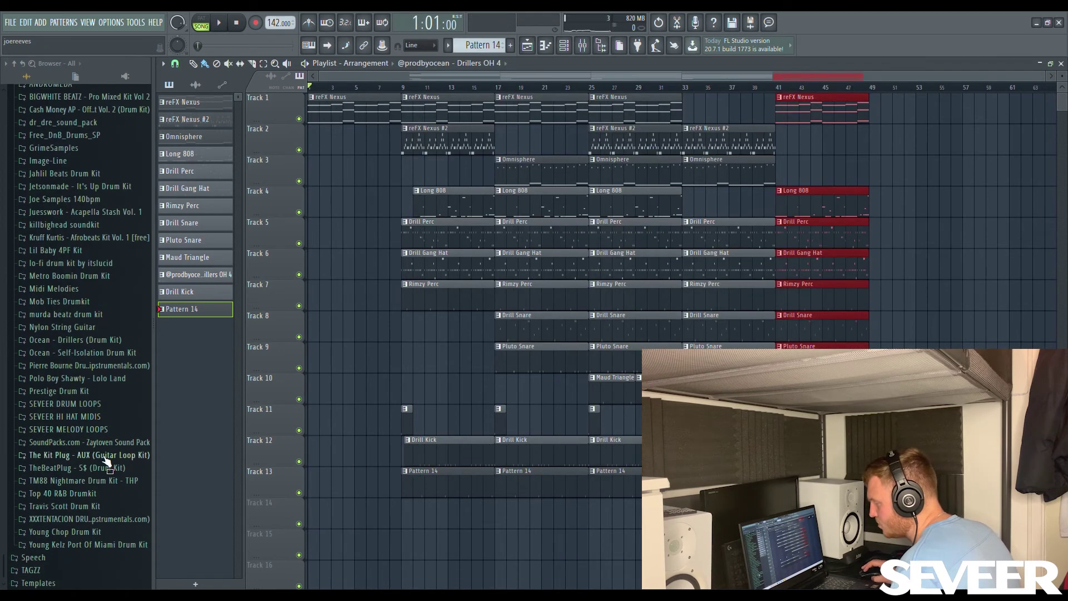
Step: Place MB Crash (4) from the Metro Boomin Drum Kit as a reversed clip on Track 14, leading into bar 9
left_click(88, 279)
left_click(89, 314)
left_click_drag(385, 528, 379, 522)
key("space")
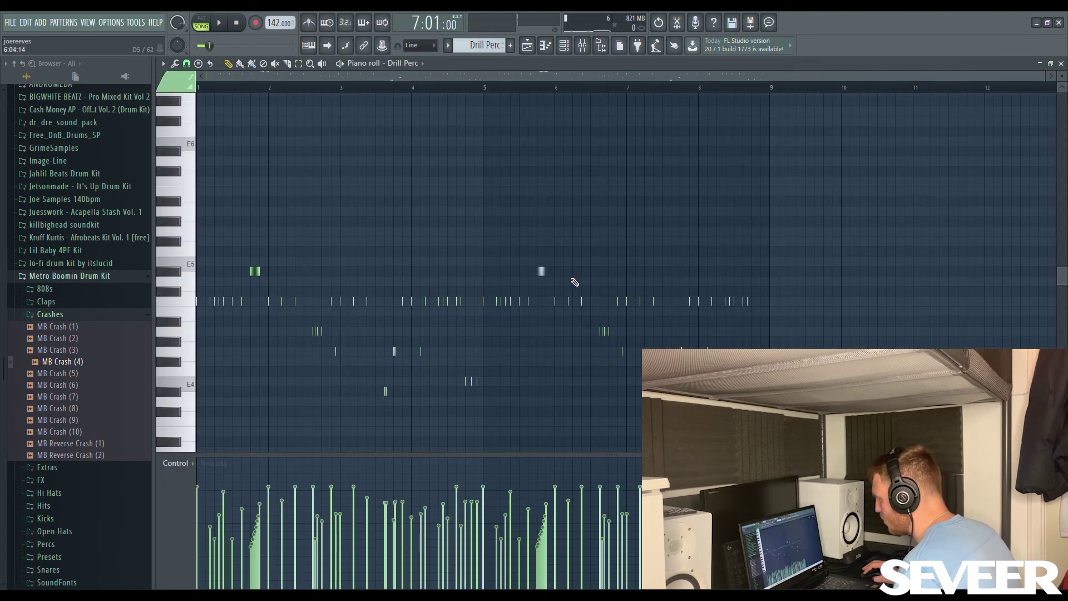
Step: Pan the high Drill Perc rolls in opposite directions, bar 1's roll to the left and bar 5's roll to the right
left_click_drag(575, 282, 220, 256)
left_click(187, 464)
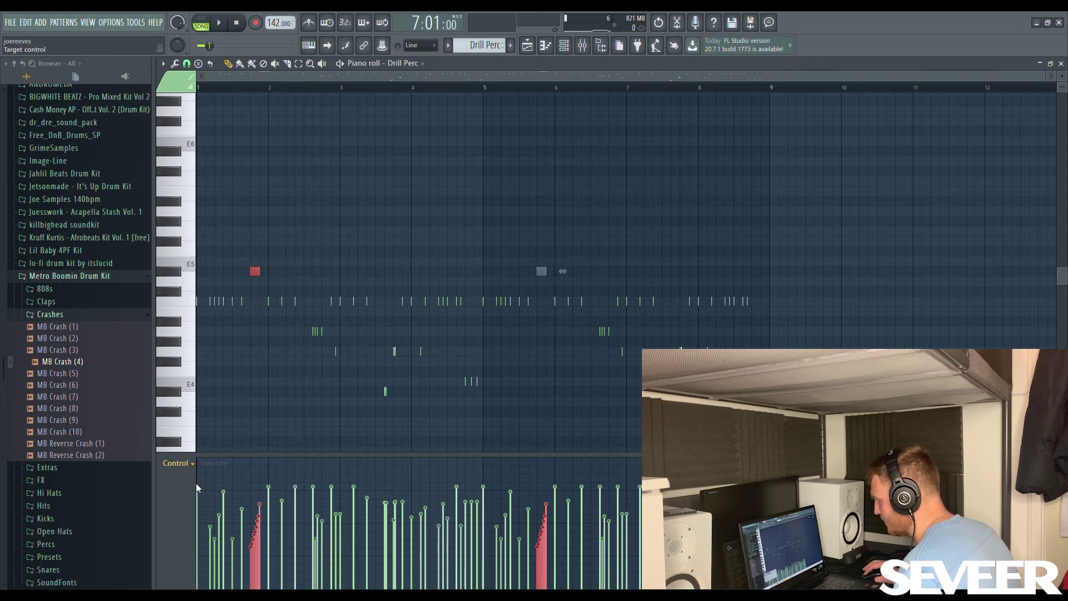
left_click(196, 483)
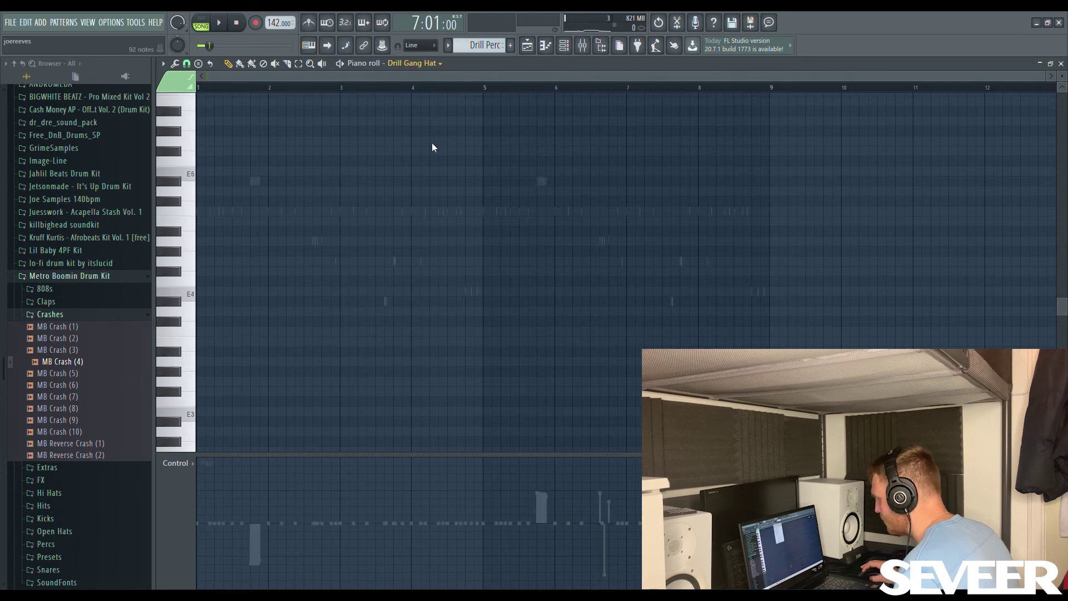
left_click(527, 45)
Step: Add a Metro Boomin transition effect (17) as Pattern 15 and place it on Track 15, leading into bar 25
key("space")
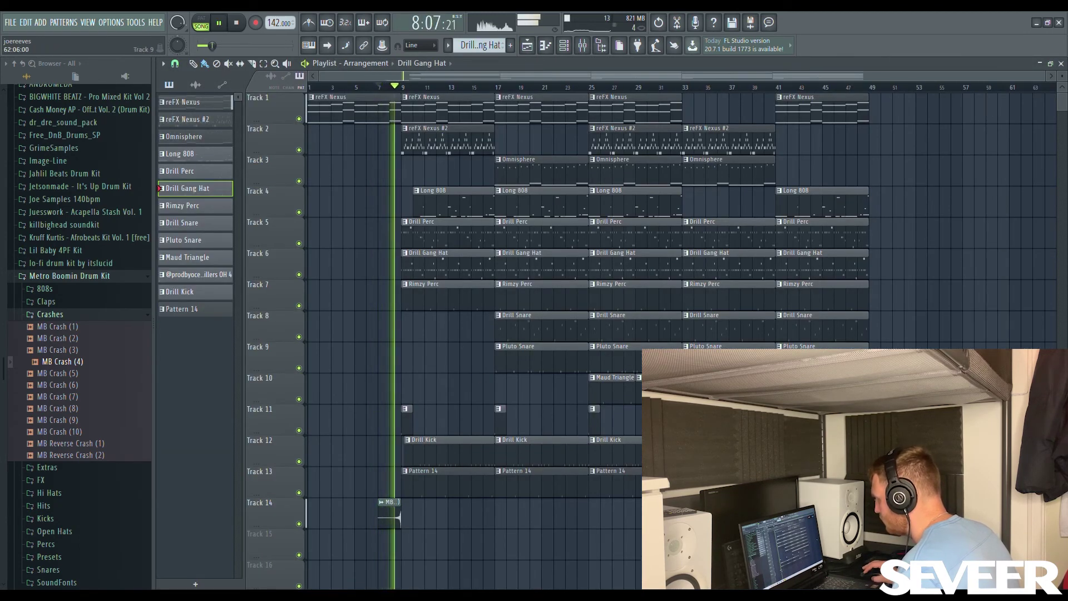
left_click(99, 317)
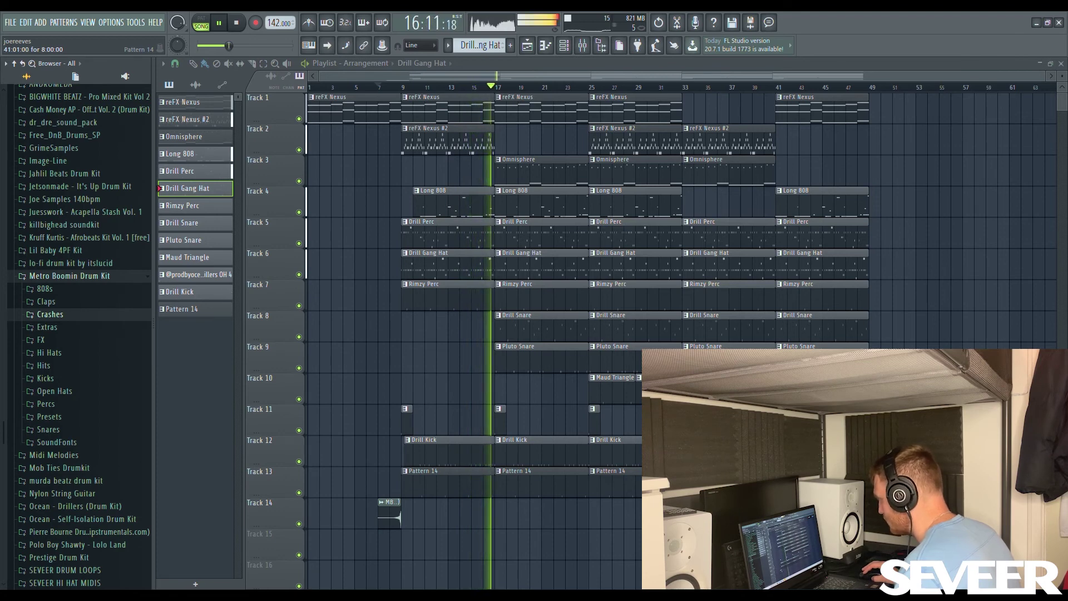
key("space")
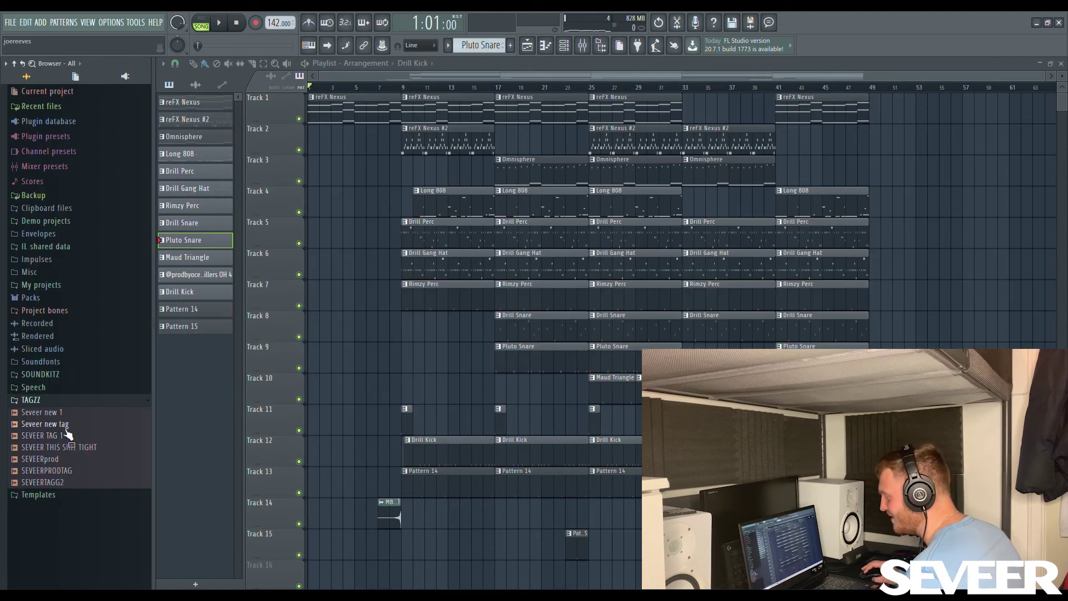
Step: Place the Seveer new tag sample on Track 15 leading into bar 9, route it to mixer Insert 16, and play the arrangement
left_click_drag(397, 549, 382, 550)
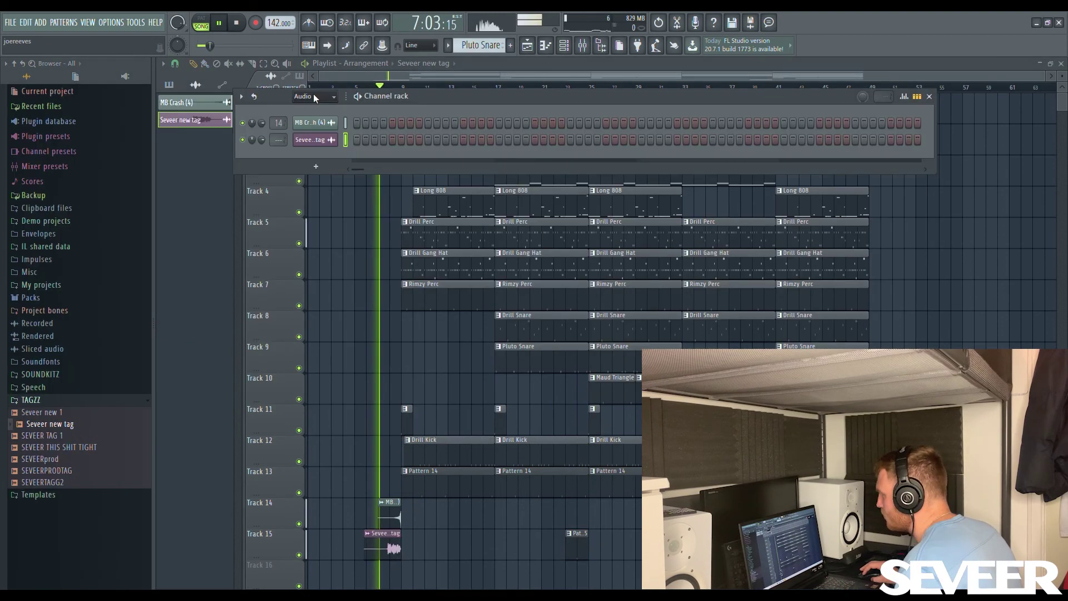
left_click(312, 96)
left_click(311, 112)
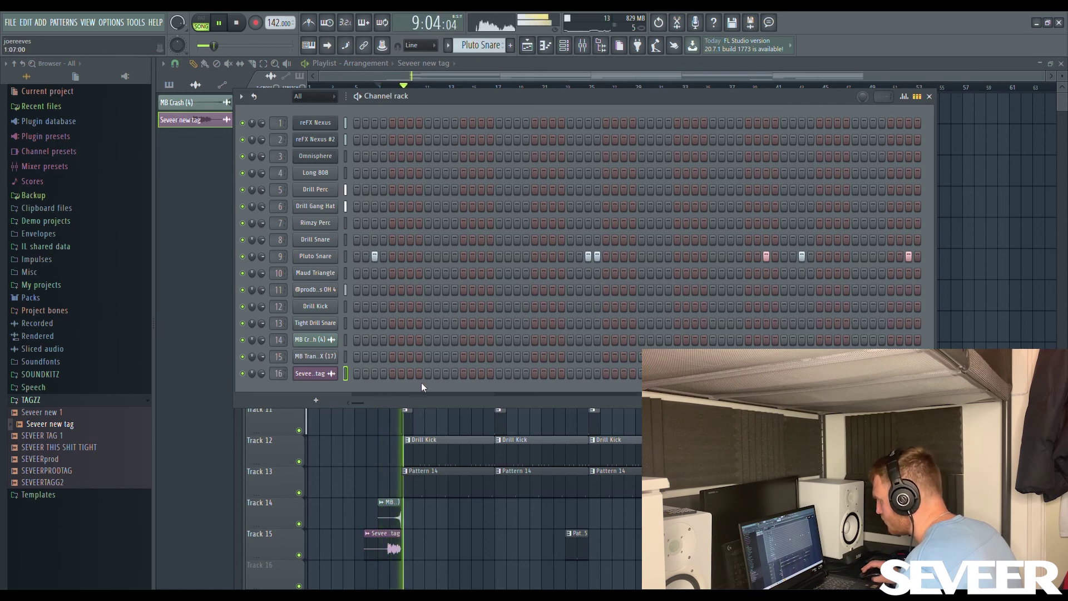
key("F6")
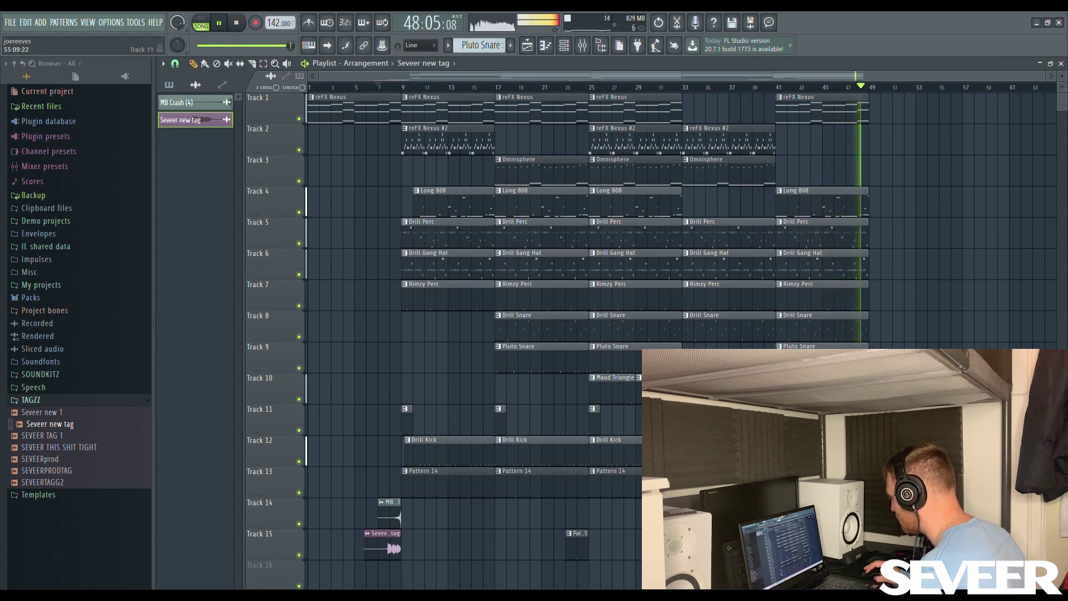
key("space")
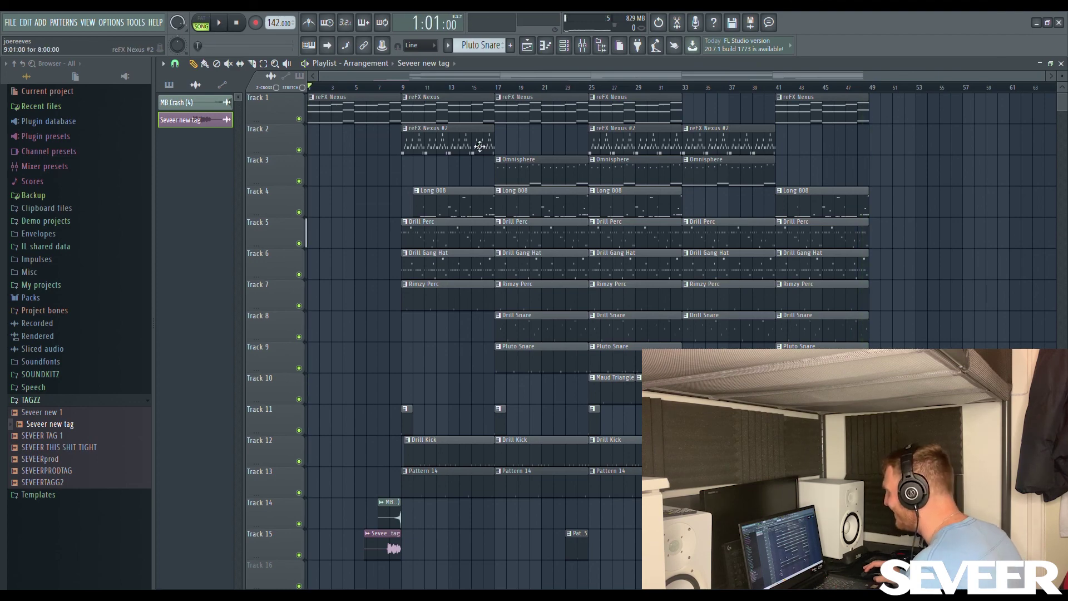